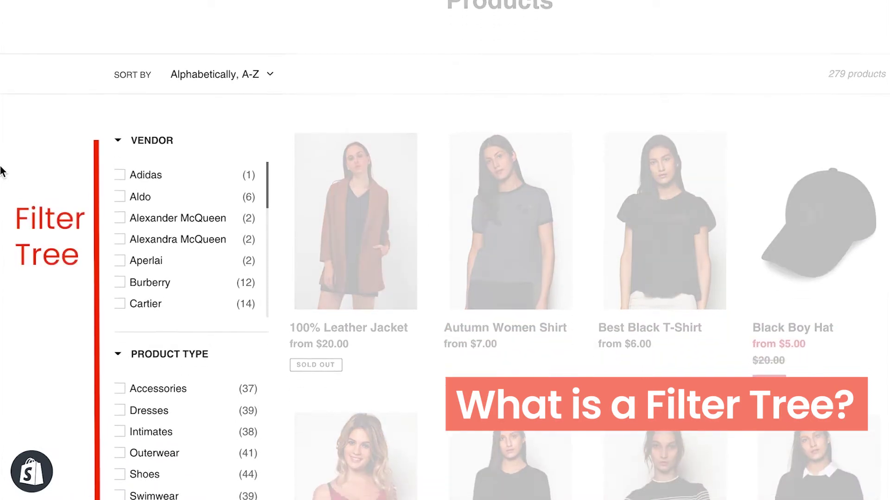
# - Scroll through the Manage filter trees page to review the Standard and Custom filter tree tables
pyautogui.scroll(-3, 1, 172)
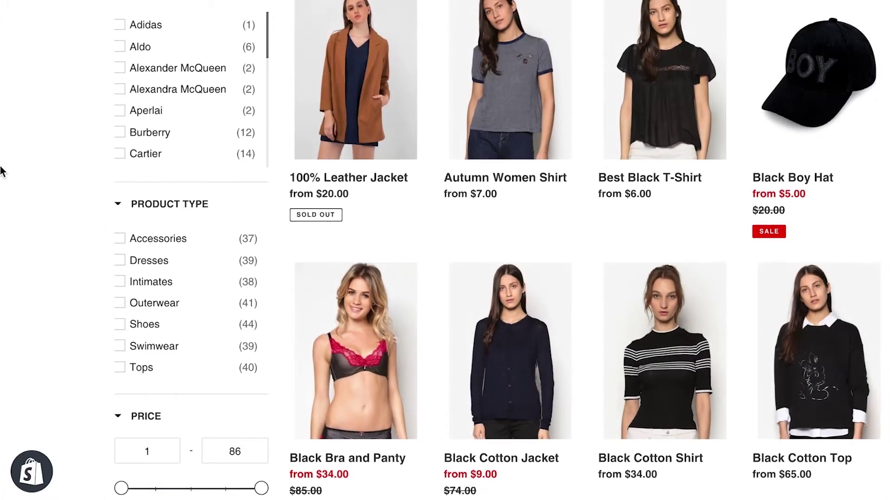
pyautogui.scroll(4, 1, 171)
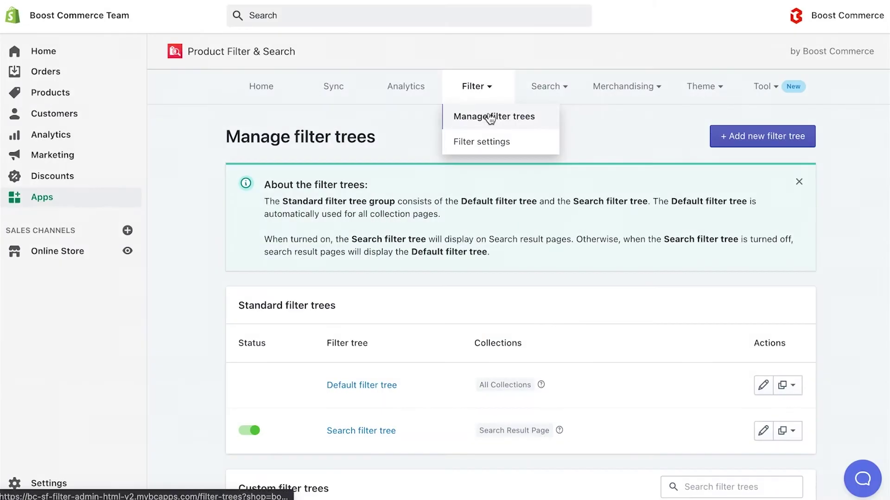
pyautogui.scroll(-3, 207, 190)
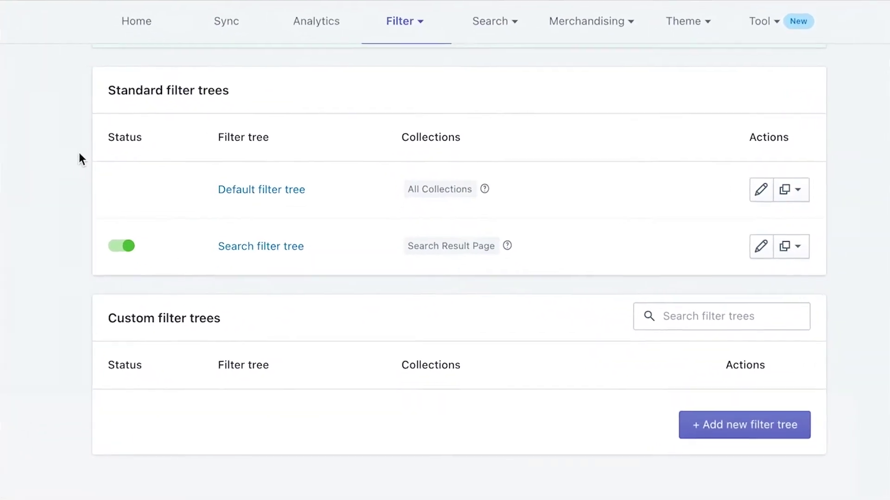
pyautogui.moveTo(327, 141); pyautogui.dragTo(219, 141)
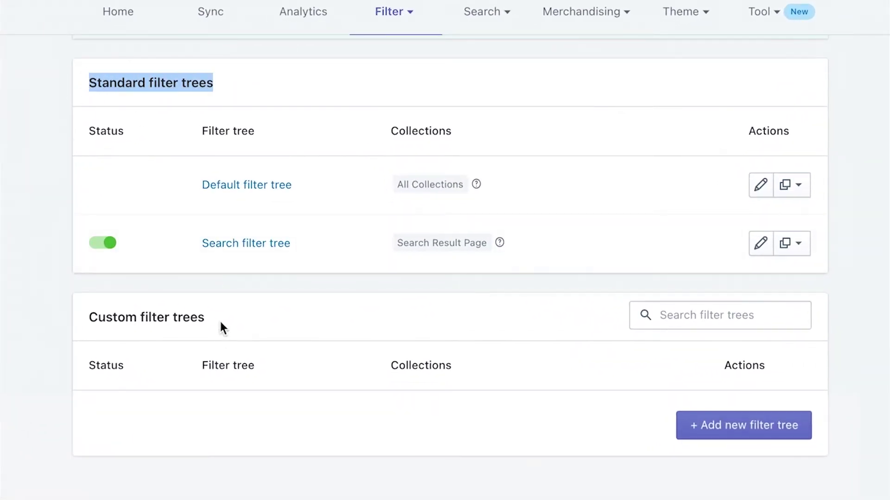
pyautogui.moveTo(221, 320); pyautogui.dragTo(109, 320)
pyautogui.click(109, 320)
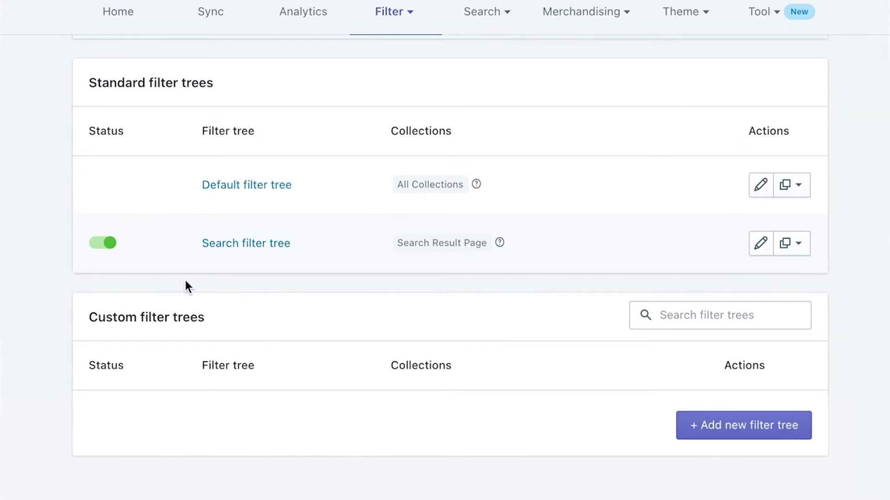
pyautogui.scroll(-1, 185, 282)
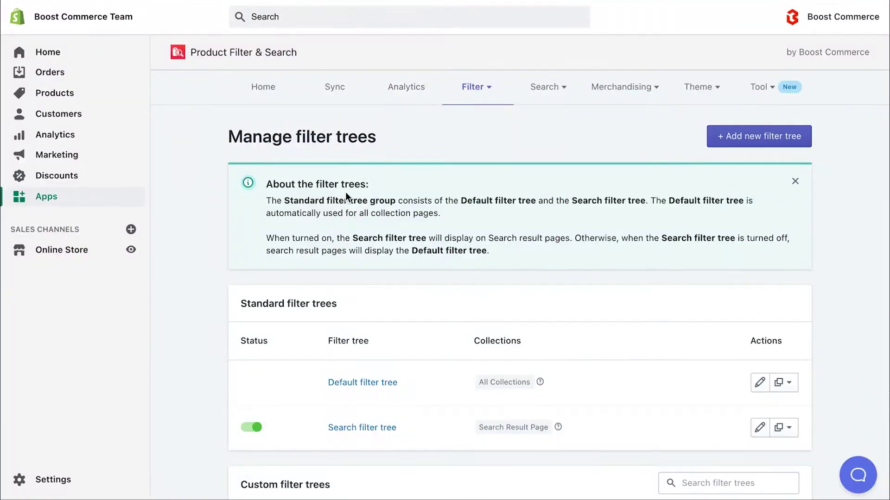
pyautogui.scroll(-4, 346, 192)
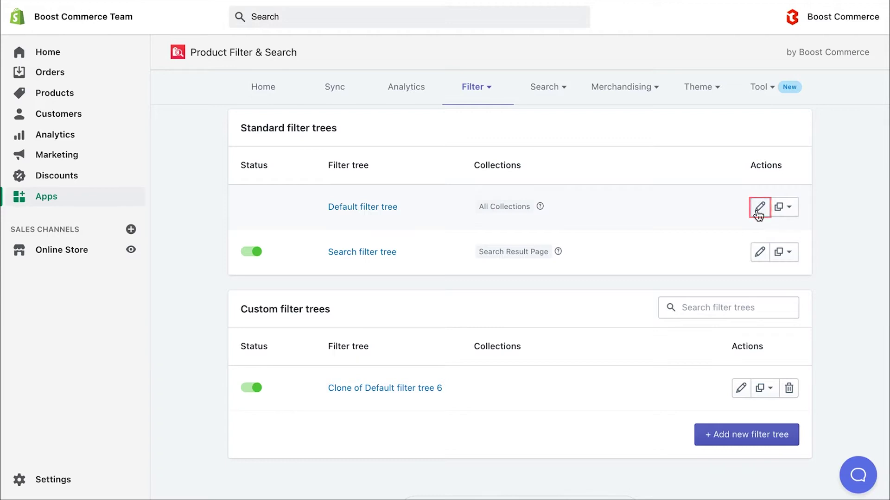
# - Open the Default filter tree and add a new filter option of type Color
pyautogui.click(758, 210)
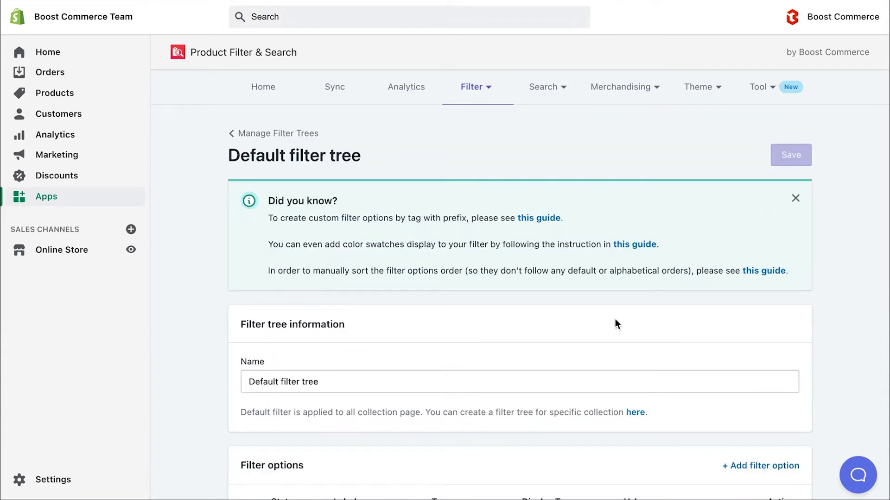
pyautogui.scroll(-4, 417, 408)
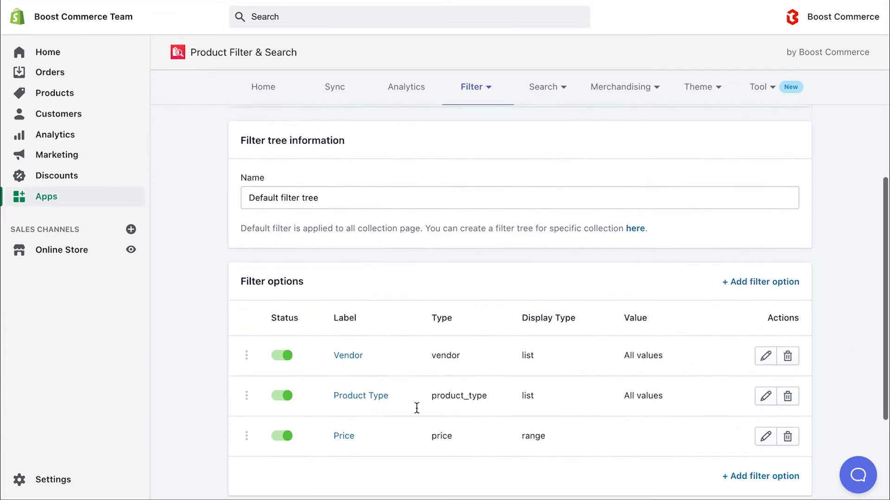
pyautogui.scroll(-1, 417, 408)
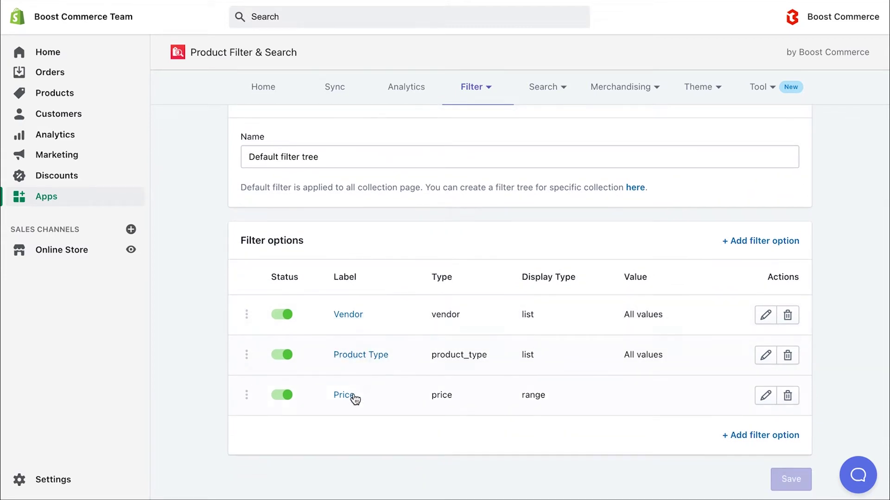
pyautogui.click(740, 438)
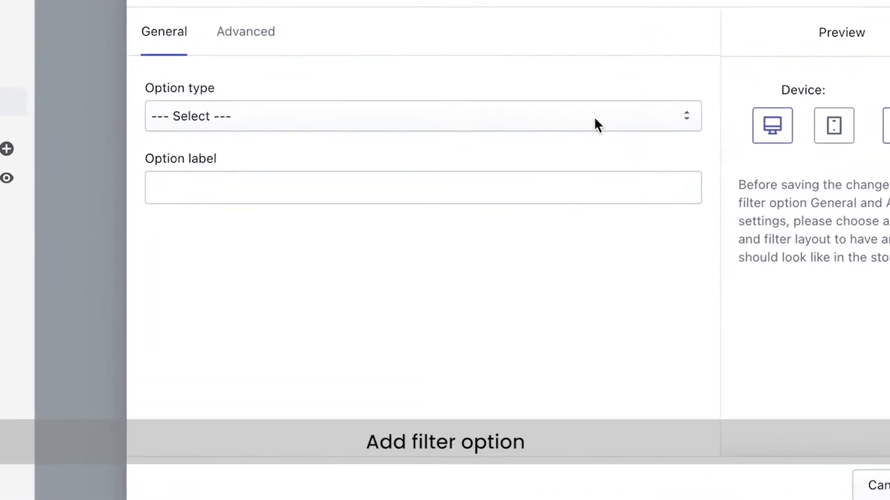
pyautogui.click(535, 207)
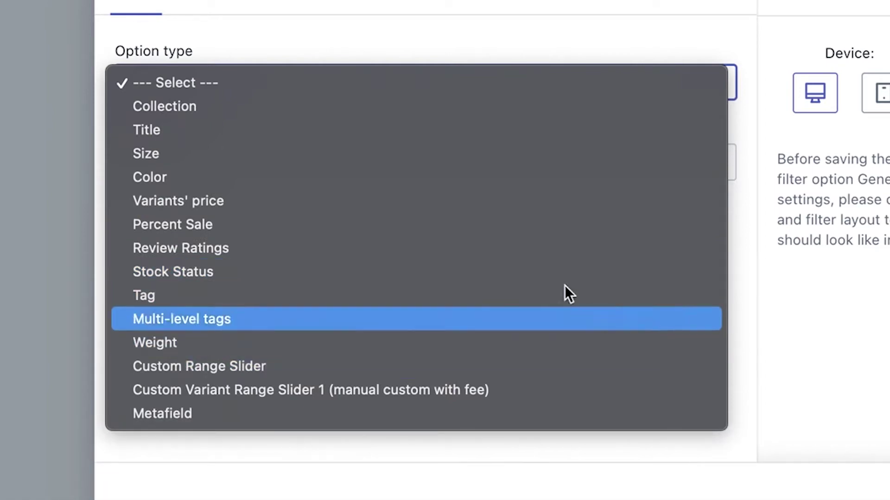
pyautogui.click(500, 177)
# - Display the Color filter as swatches with multiple selection and all colour values, then save it
pyautogui.click(461, 306)
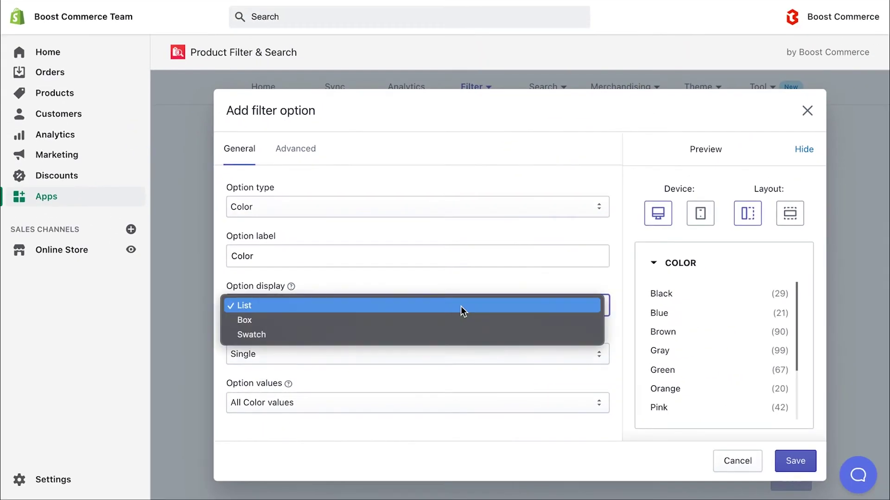
pyautogui.click(461, 334)
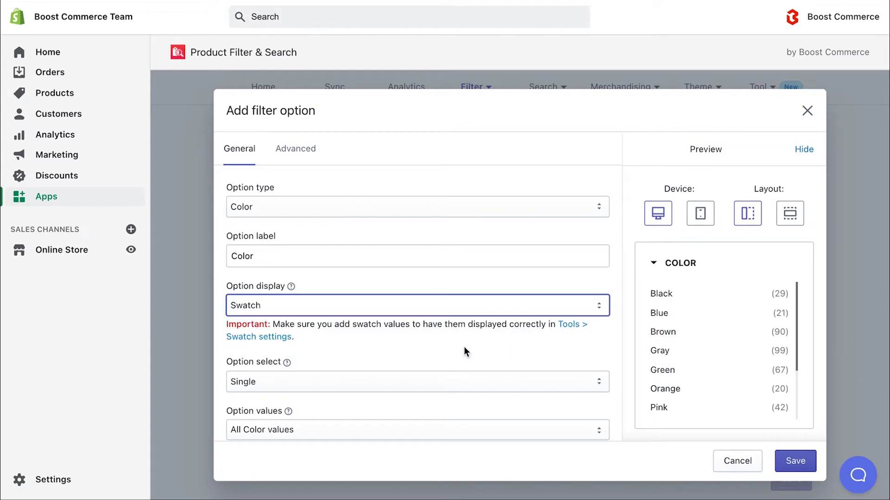
pyautogui.click(466, 378)
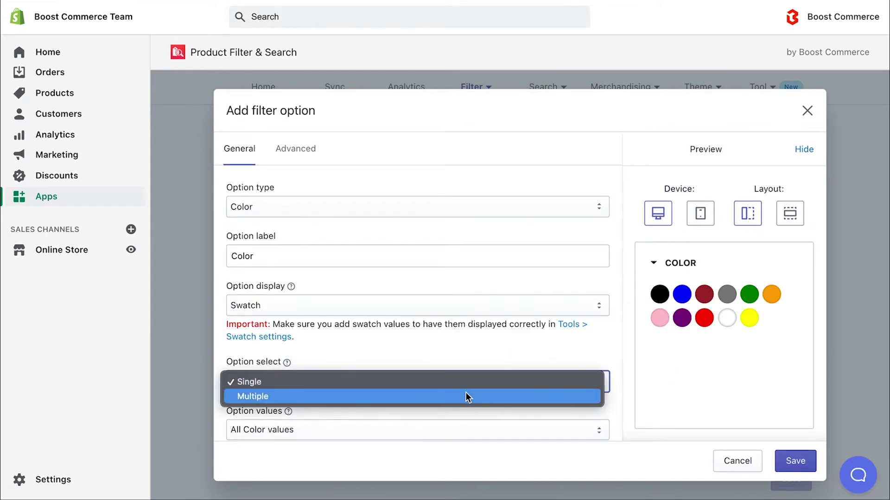
pyautogui.click(465, 395)
pyautogui.click(478, 426)
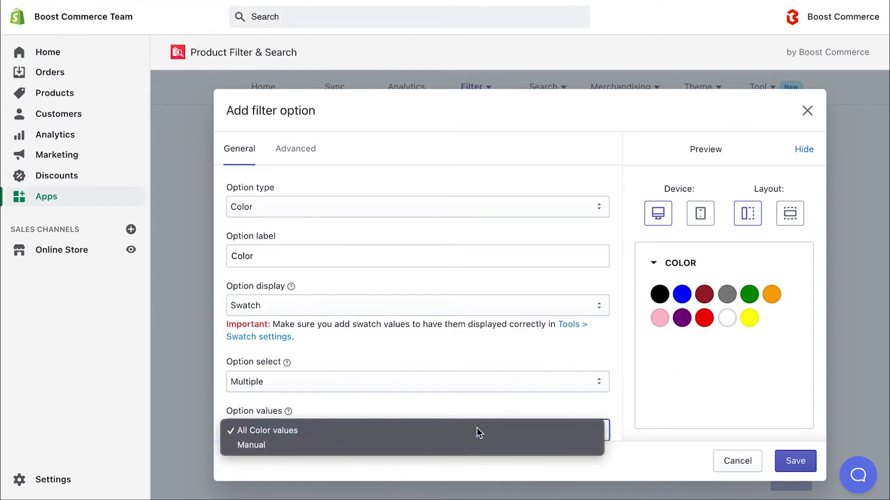
pyautogui.click(477, 428)
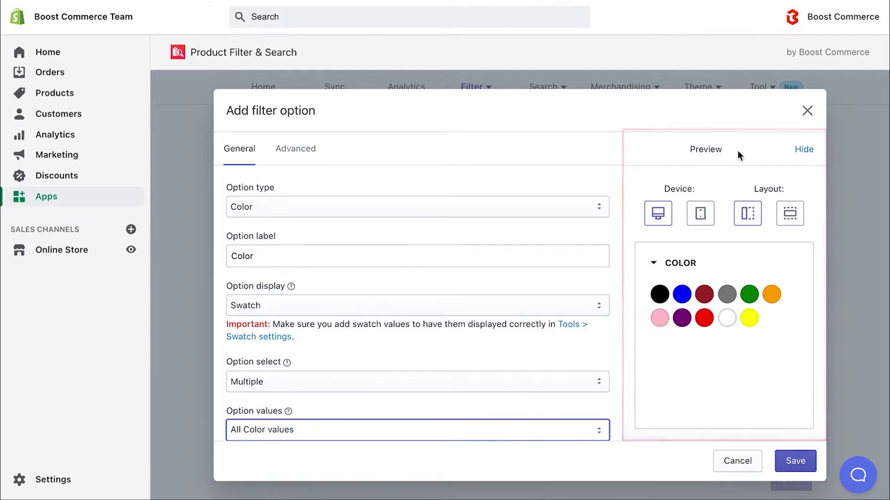
pyautogui.click(794, 468)
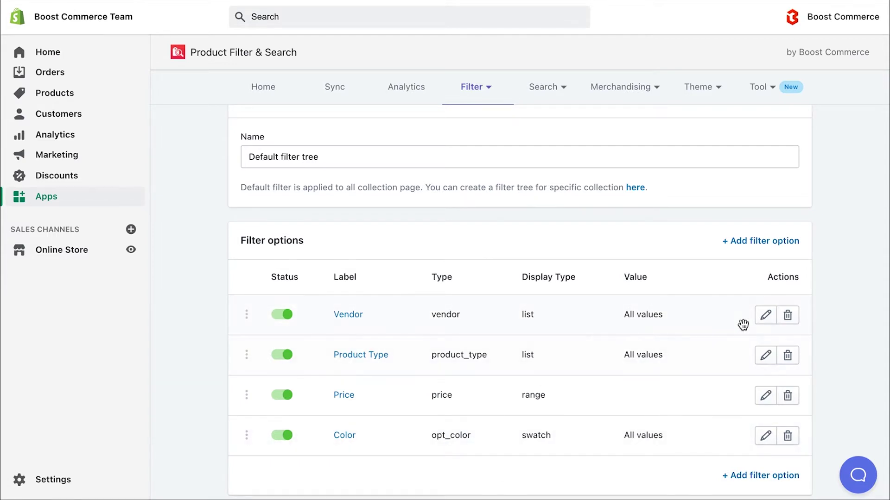
# - Relabel the Vendor filter option to 'Brand' and save it
pyautogui.click(763, 325)
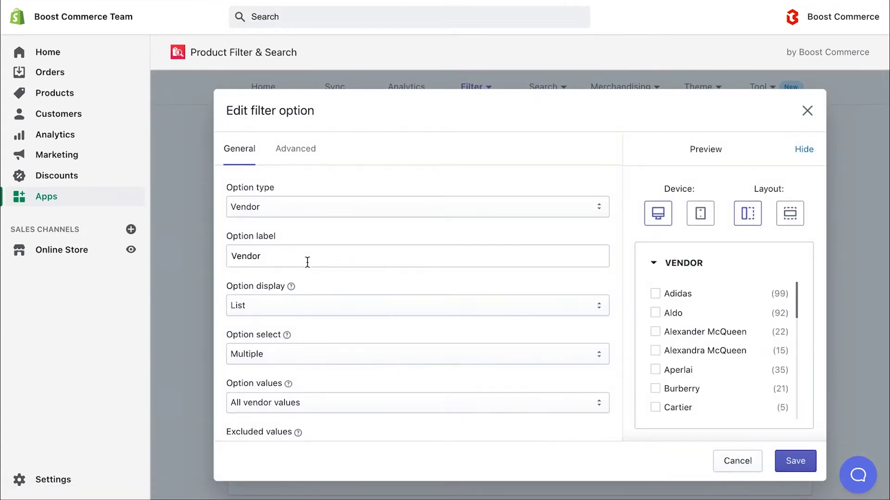
pyautogui.click(292, 254)
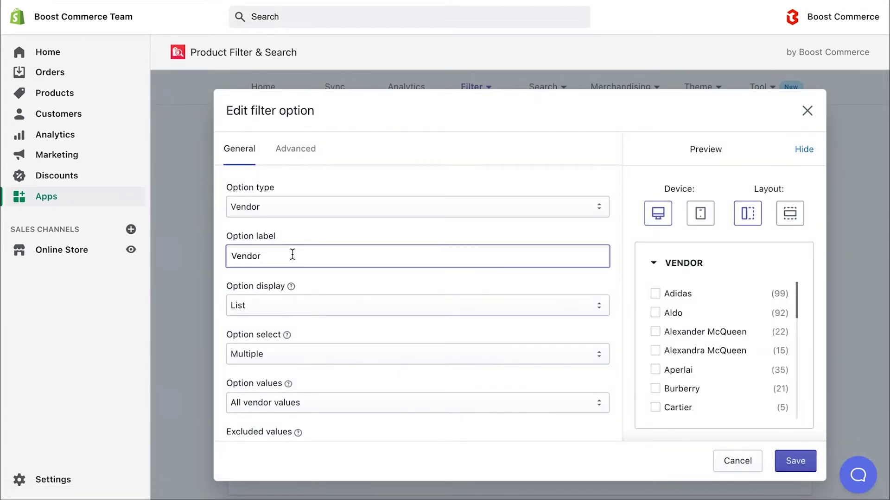
pyautogui.moveTo(292, 255); pyautogui.dragTo(204, 260)
pyautogui.write('Brand')
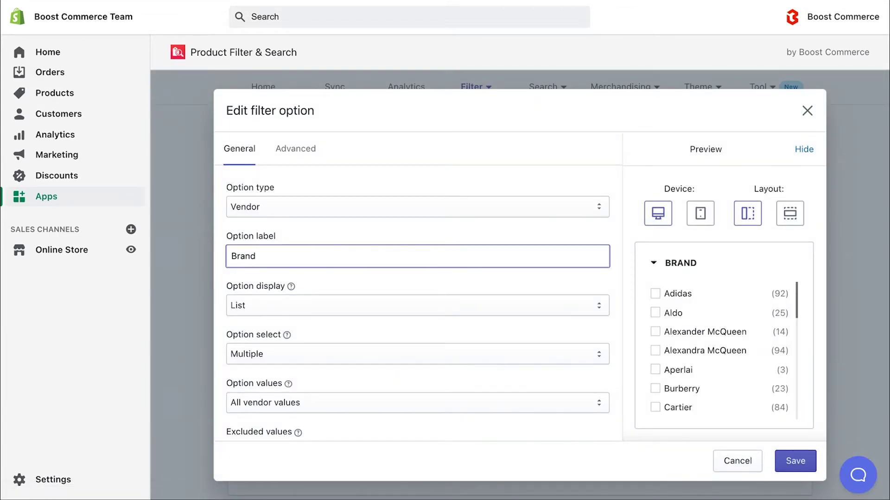
pyautogui.click(786, 460)
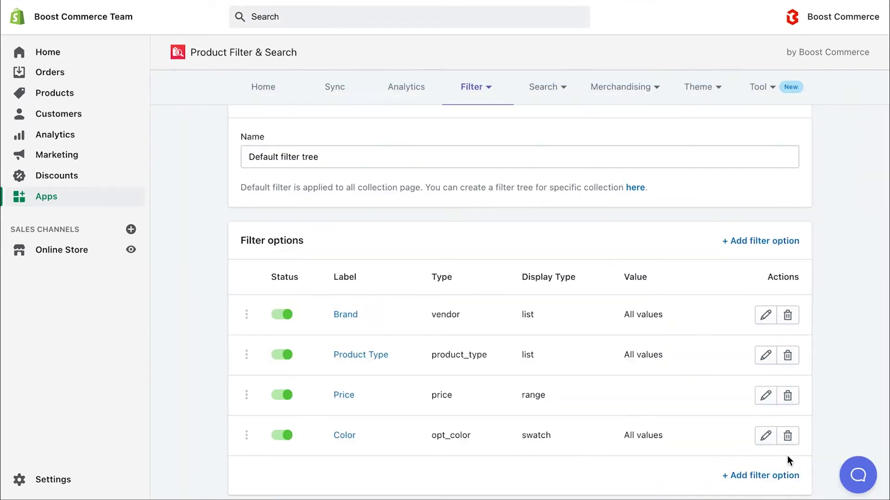
# - Disable Product Type, move Color to second place, and save the Default filter tree
pyautogui.click(283, 357)
pyautogui.moveTo(258, 432); pyautogui.dragTo(263, 338)
pyautogui.scroll(-1, 760, 407)
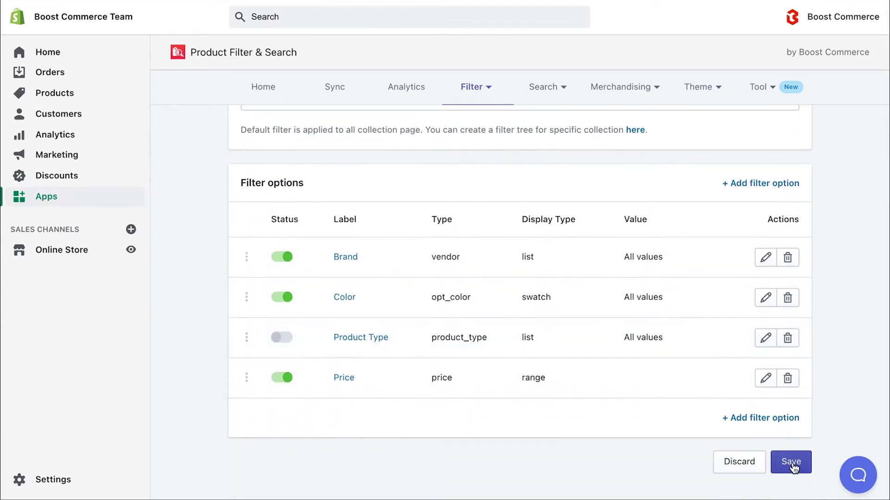
pyautogui.click(791, 462)
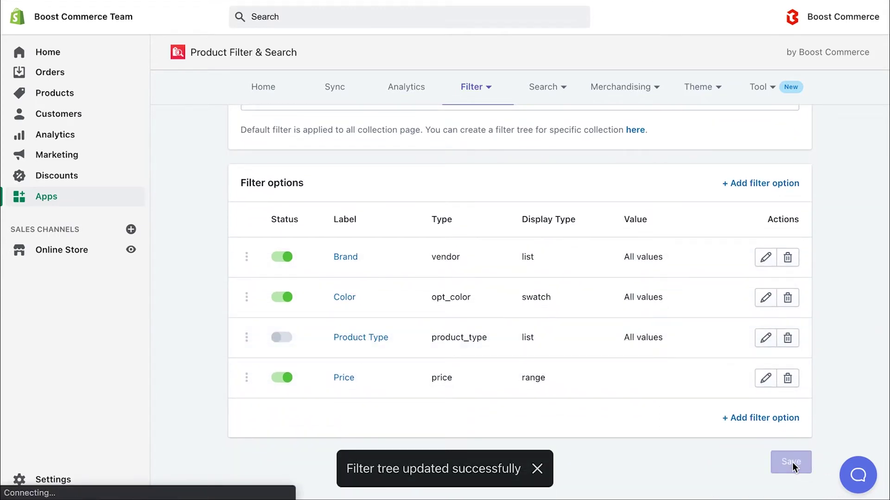
# - Reload the storefront Products page and scroll to the Brand, Color swatch and Price filters
pyautogui.moveTo(337, 5)
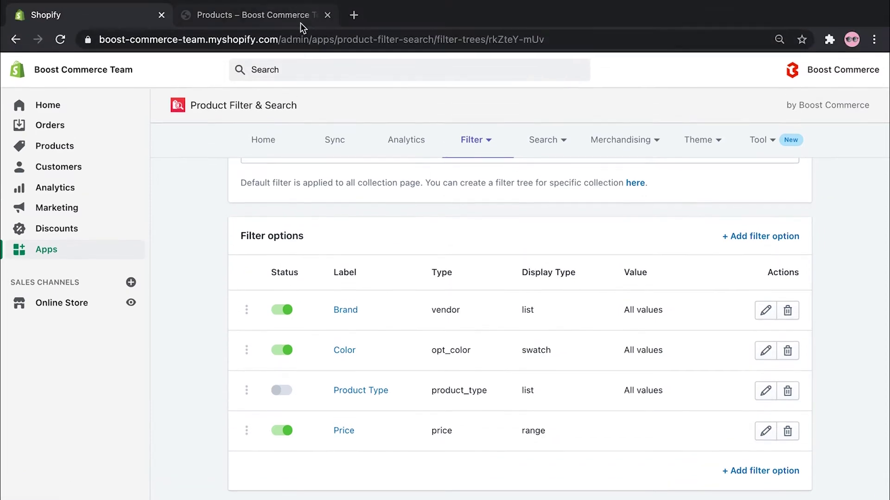
pyautogui.click(295, 8)
pyautogui.click(60, 39)
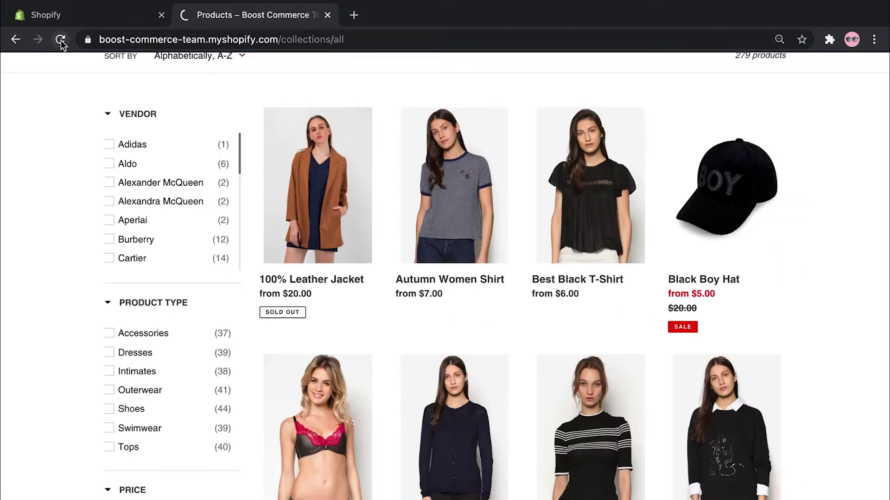
pyautogui.scroll(-3, 32, 188)
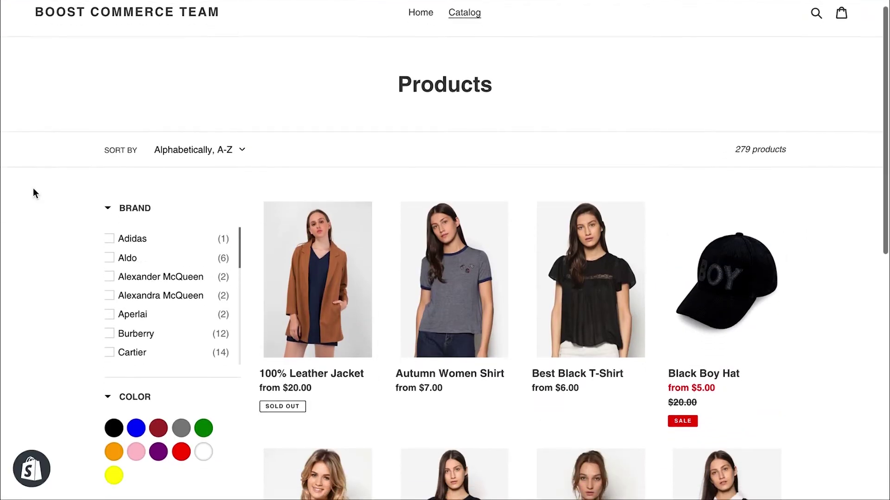
pyautogui.scroll(-2, 33, 188)
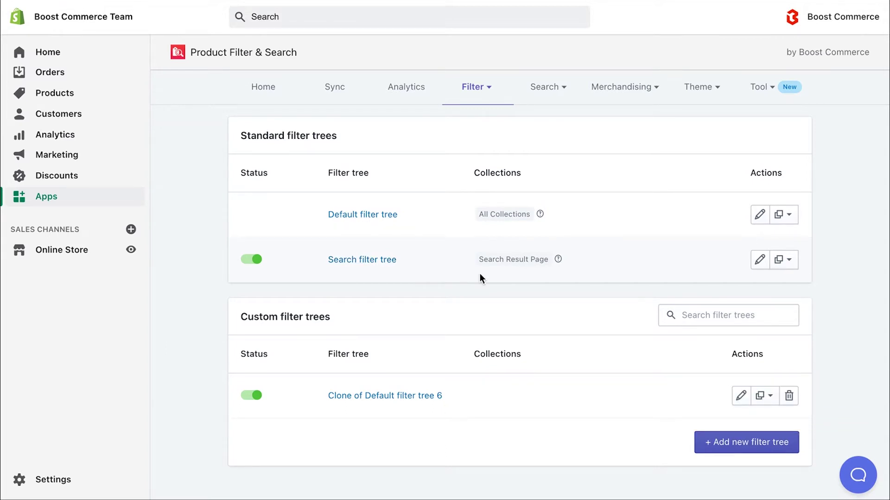
# - Toggle the Search filter tree off and back on, then open it for editing
pyautogui.click(259, 260)
pyautogui.click(258, 260)
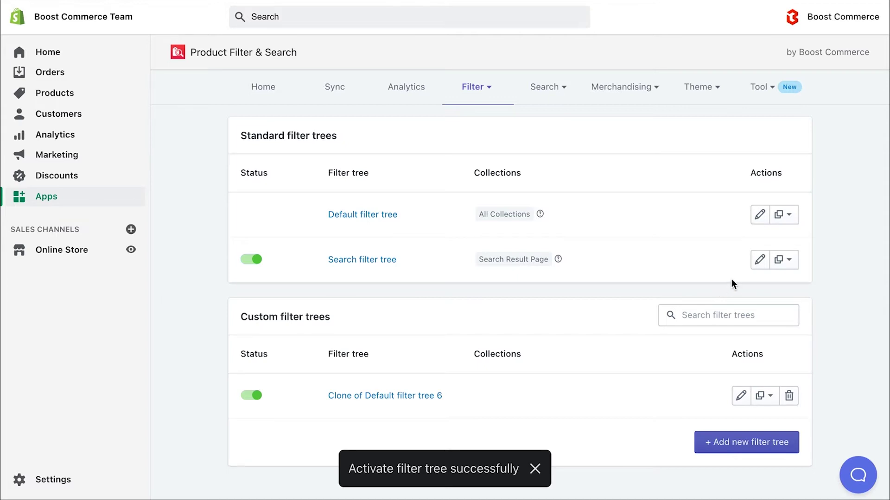
pyautogui.click(759, 260)
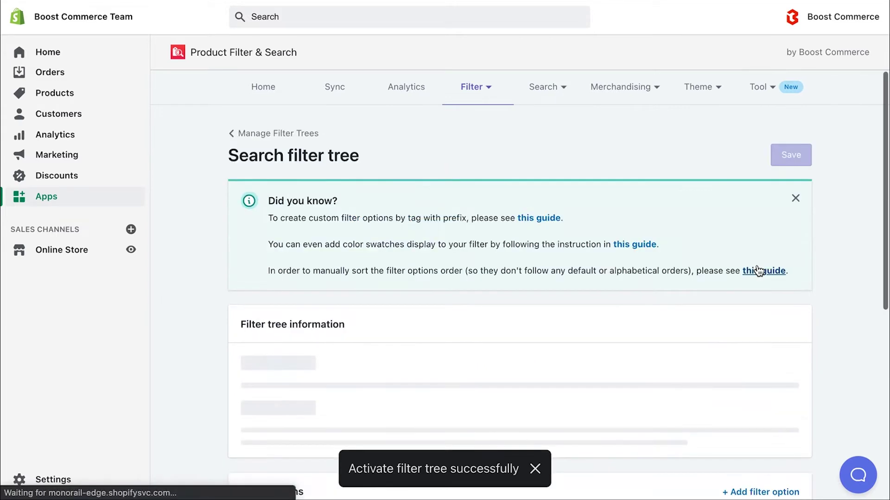
pyautogui.scroll(-2, 759, 271)
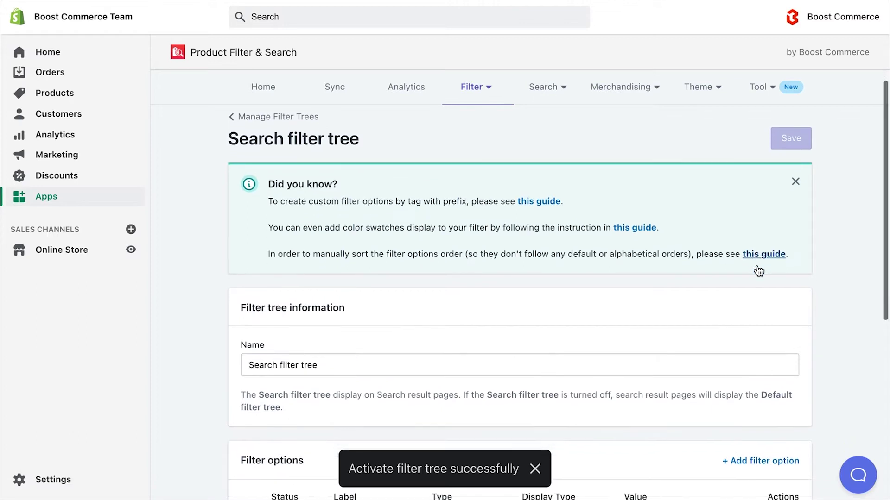
pyautogui.scroll(-5, 759, 271)
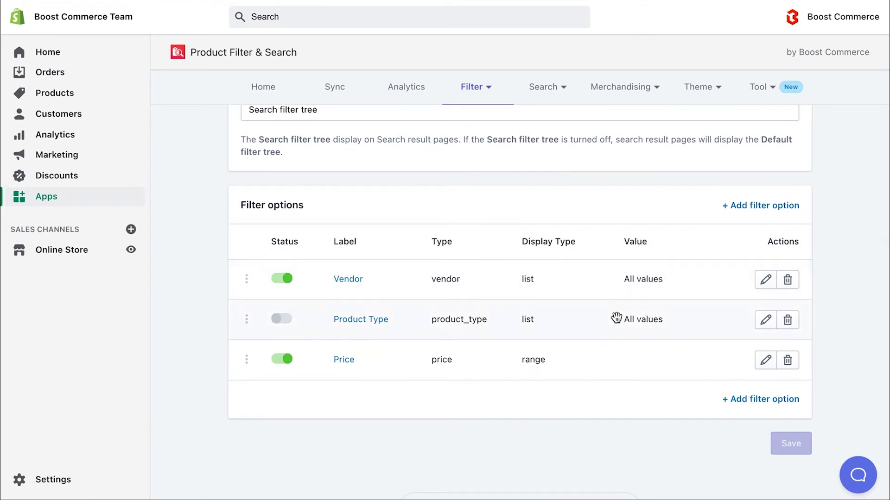
# - Add a Stock Status filter option with In Stock and Out of Stock values and save the tree
pyautogui.click(746, 207)
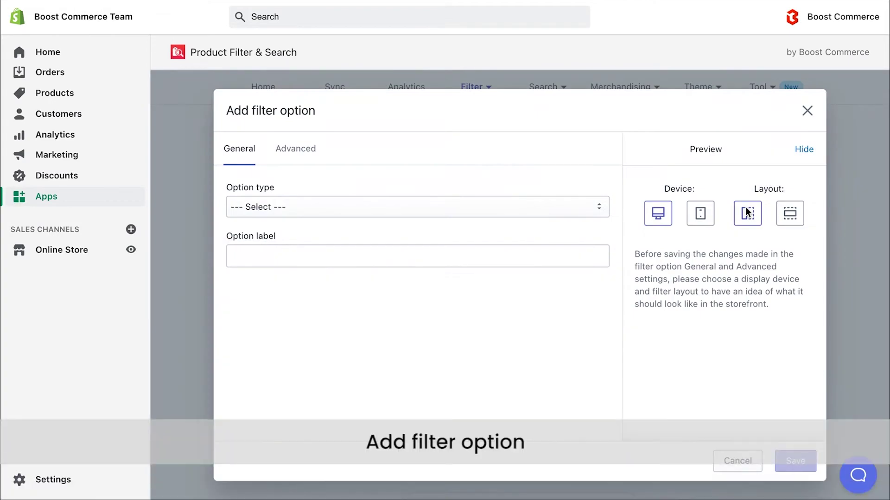
pyautogui.click(574, 210)
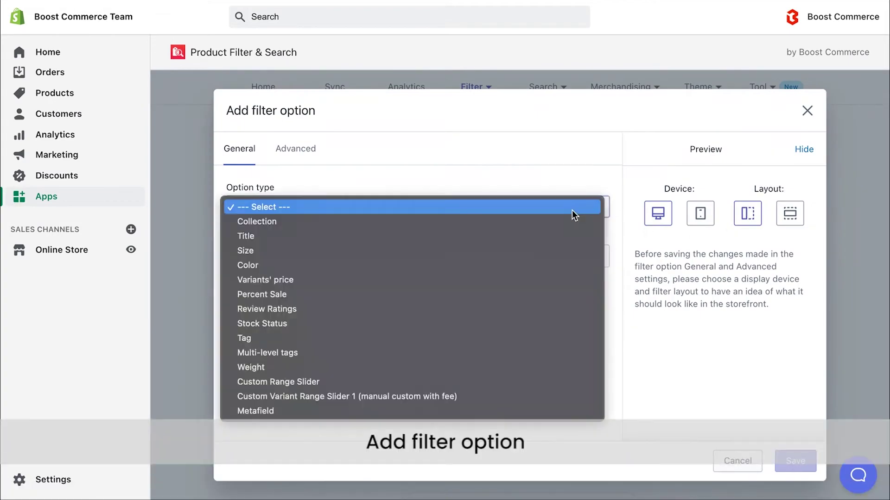
pyautogui.click(571, 323)
pyautogui.click(231, 291)
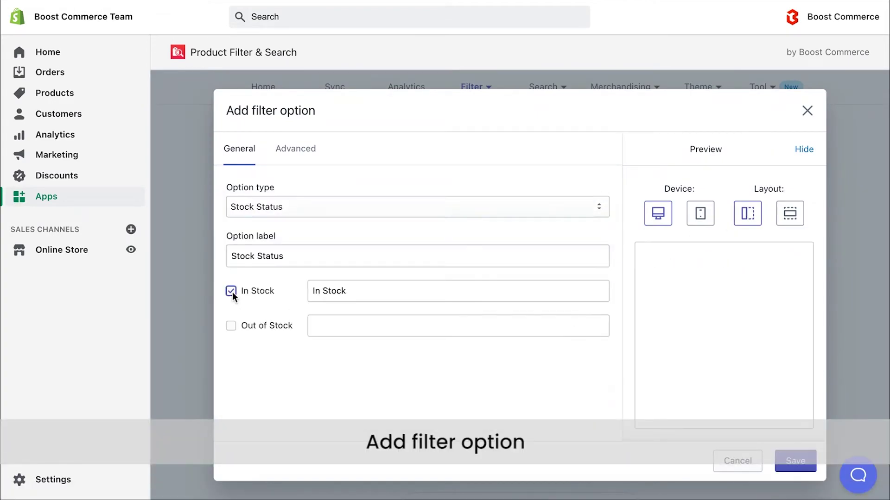
pyautogui.click(231, 326)
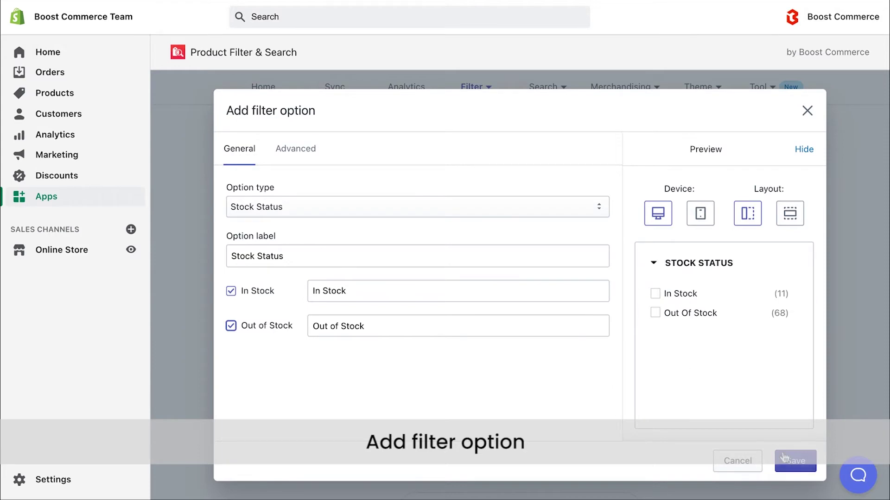
pyautogui.click(784, 460)
pyautogui.scroll(-1, 784, 458)
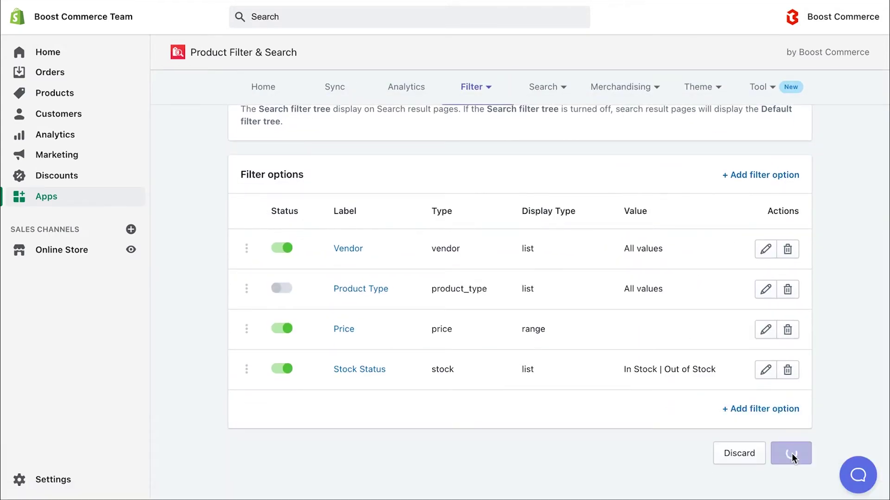
pyautogui.click(792, 457)
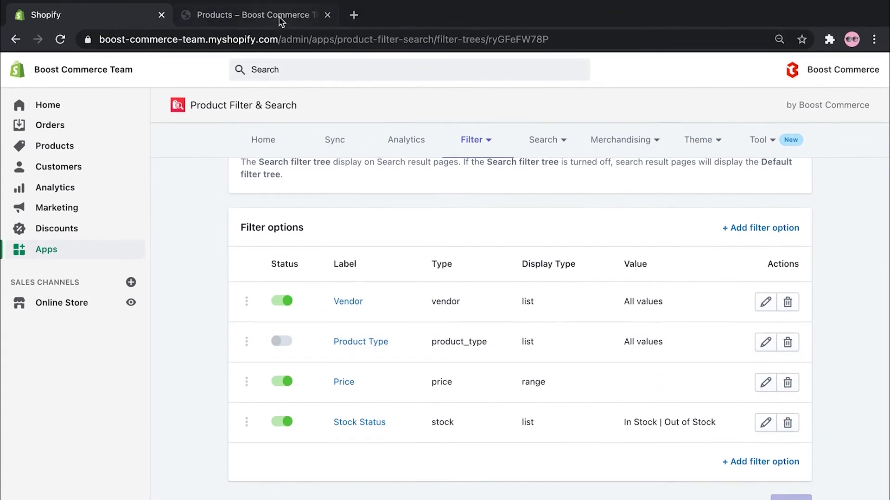
# - Search the storefront for 'dress' and scroll down to the Price and Stock Status filters
pyautogui.click(279, 17)
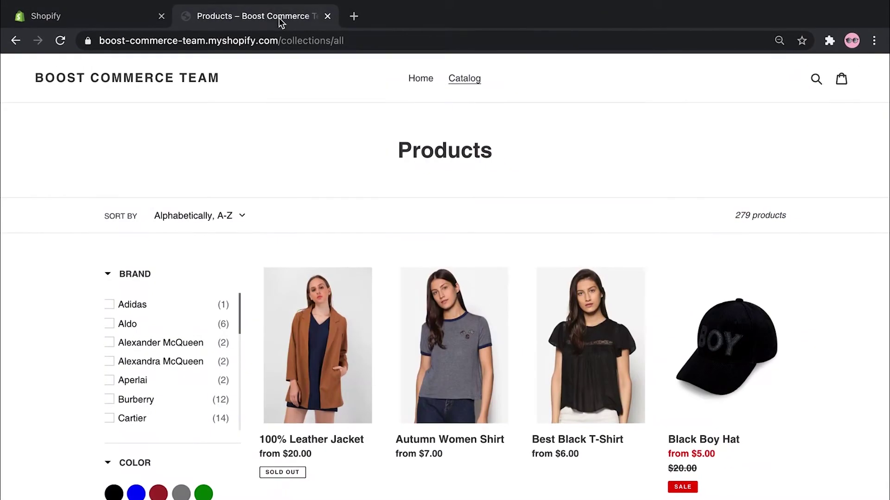
pyautogui.click(813, 86)
pyautogui.write('dress')
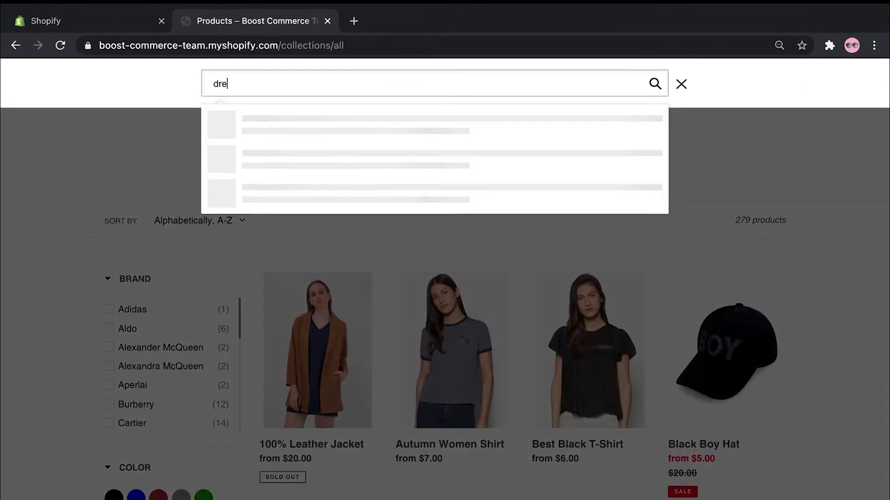
pyautogui.press('Return')
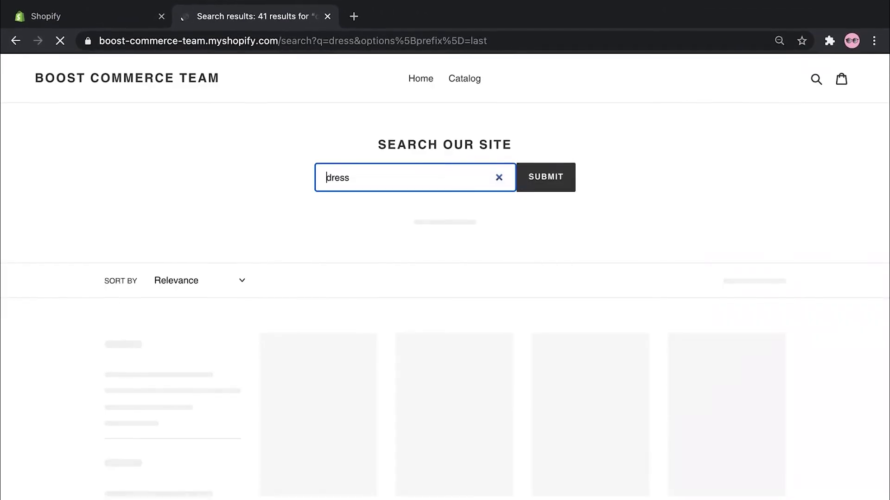
pyautogui.scroll(-5, 283, 268)
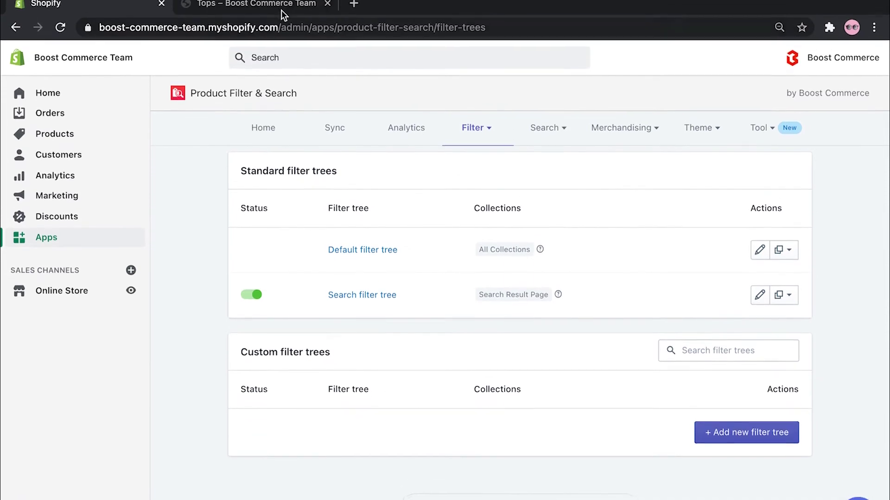
# - Look over the Tops collection storefront page
pyautogui.click(280, 13)
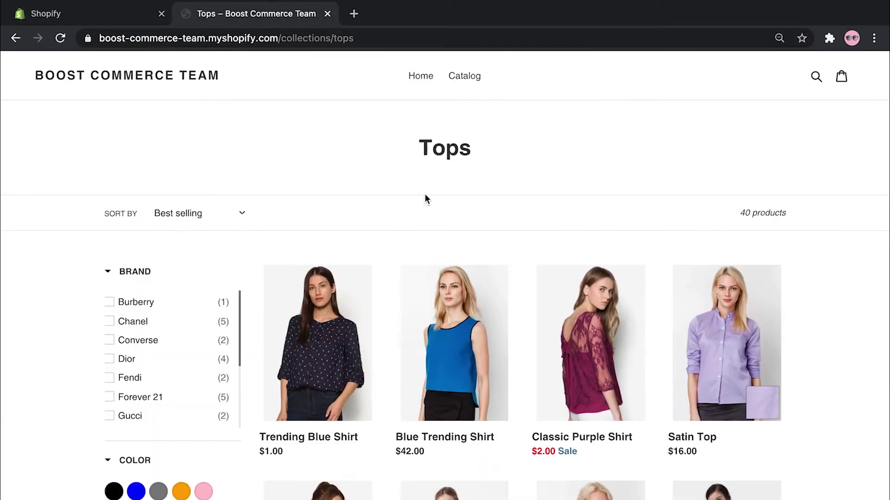
pyautogui.scroll(-3, 424, 144)
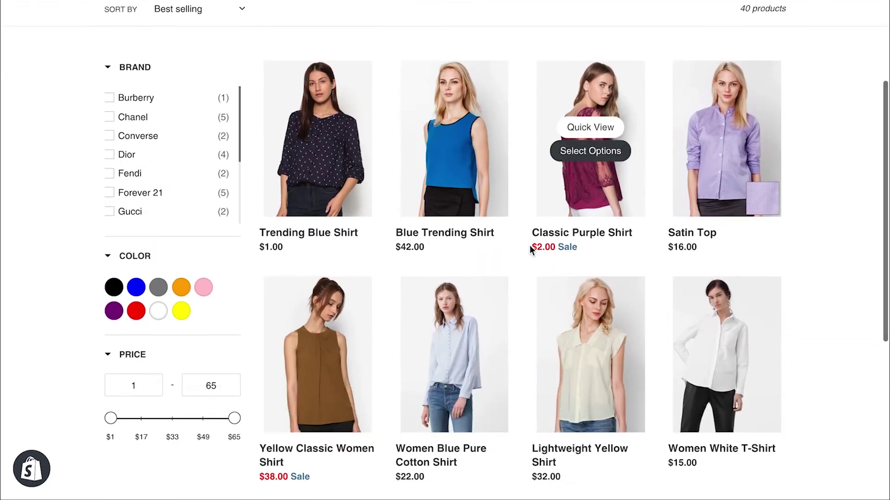
pyautogui.scroll(-1, 501, 343)
pyautogui.scroll(3, 338, 357)
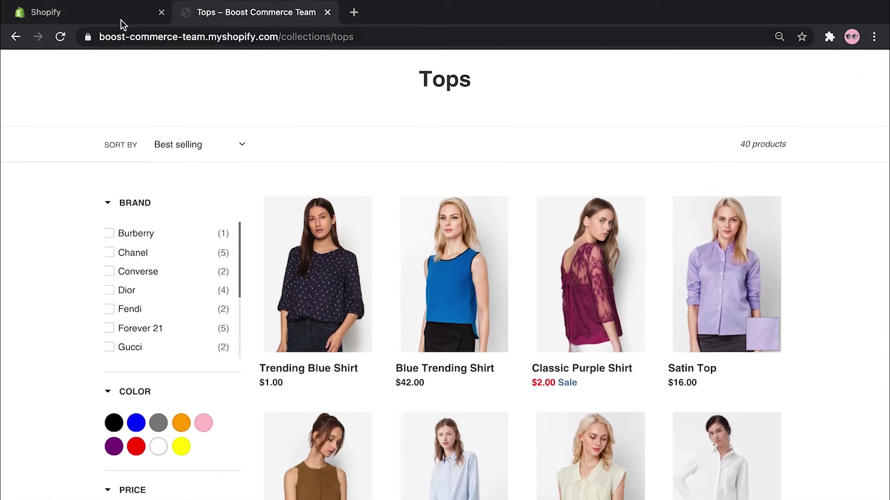
# - Back in the admin, duplicate the Default filter tree once
pyautogui.click(115, 13)
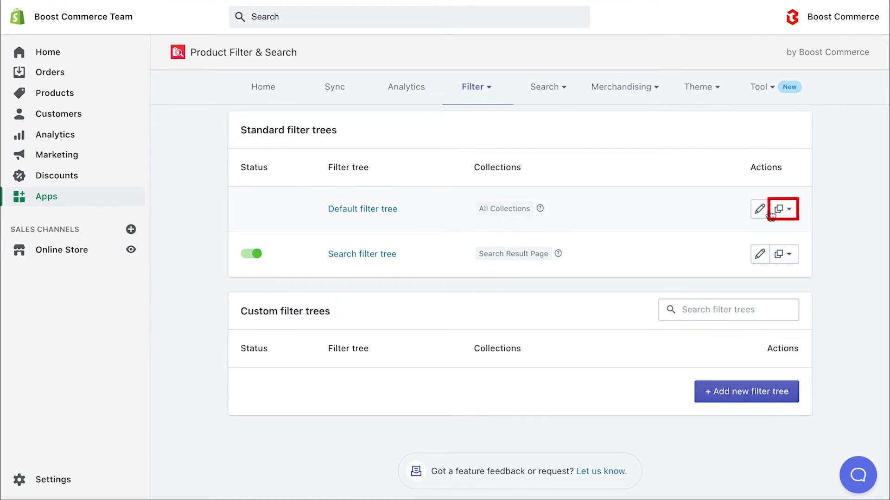
pyautogui.click(785, 212)
pyautogui.click(786, 237)
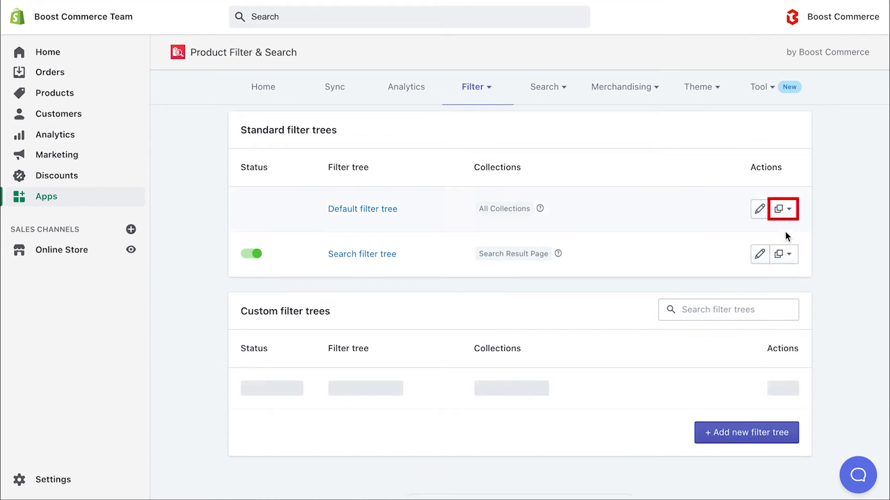
# - Rename the cloned filter tree to 'Tops Sale' and assign it to the Tops collection
pyautogui.click(741, 391)
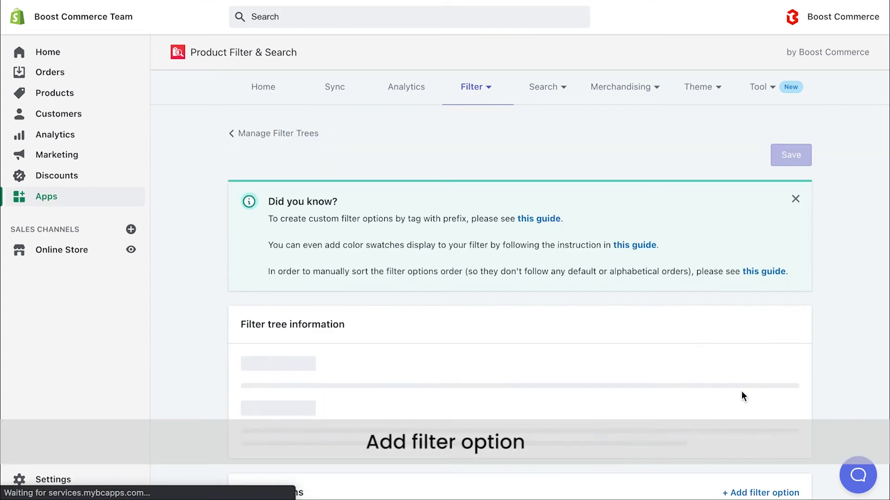
pyautogui.moveTo(406, 366); pyautogui.dragTo(242, 361)
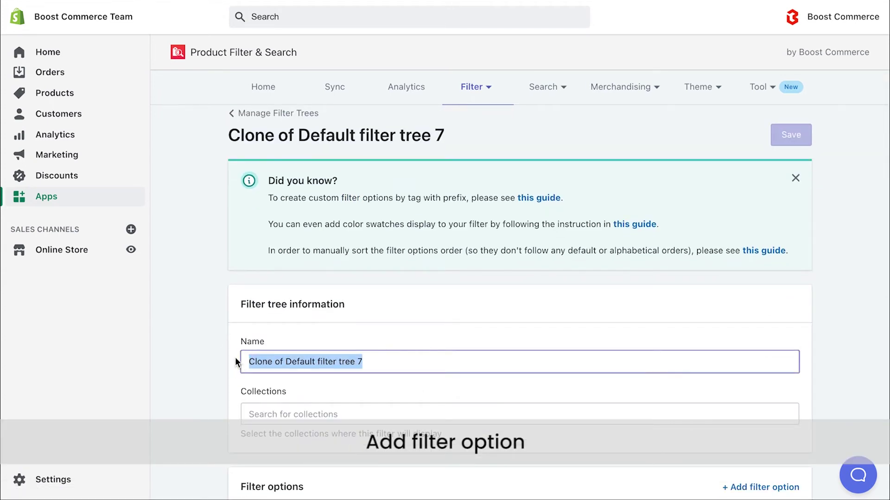
pyautogui.write('Tops Sale')
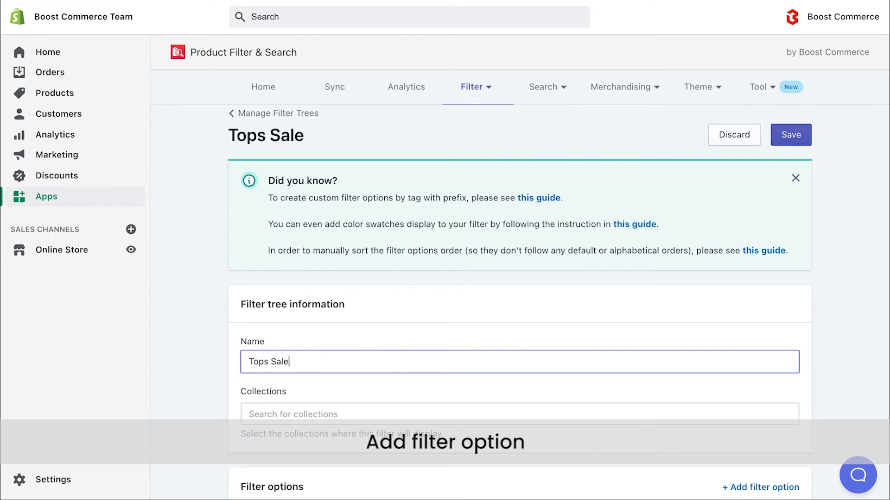
pyautogui.scroll(-2, 351, 340)
pyautogui.click(351, 343)
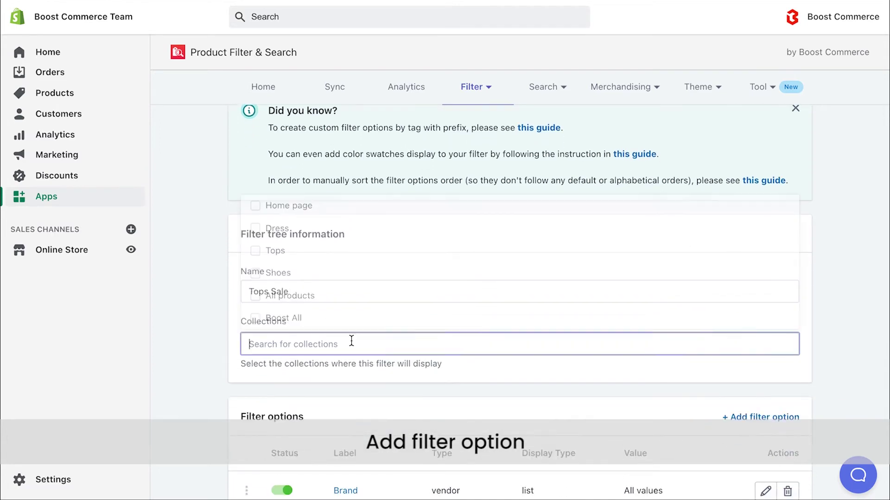
pyautogui.click(255, 250)
pyautogui.click(377, 409)
# - Add a Percent Sale filter option with 25% and 50% breakpoints and save the tree
pyautogui.scroll(-5, 377, 409)
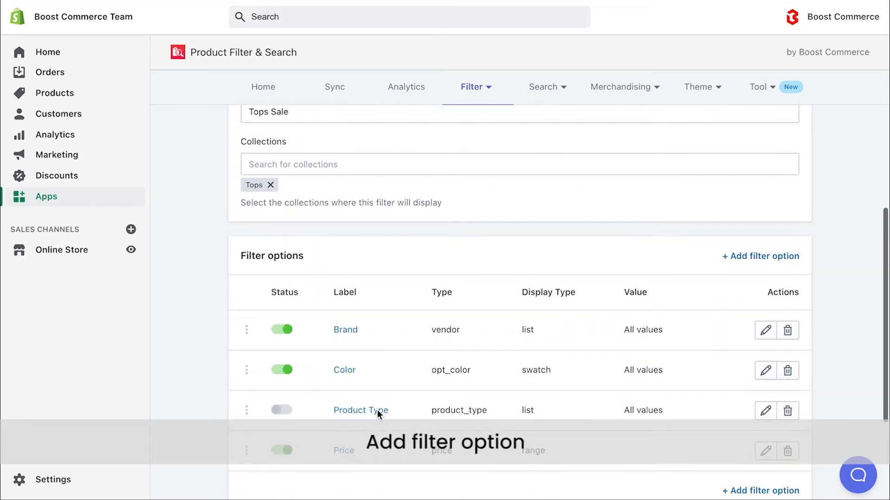
pyautogui.click(761, 411)
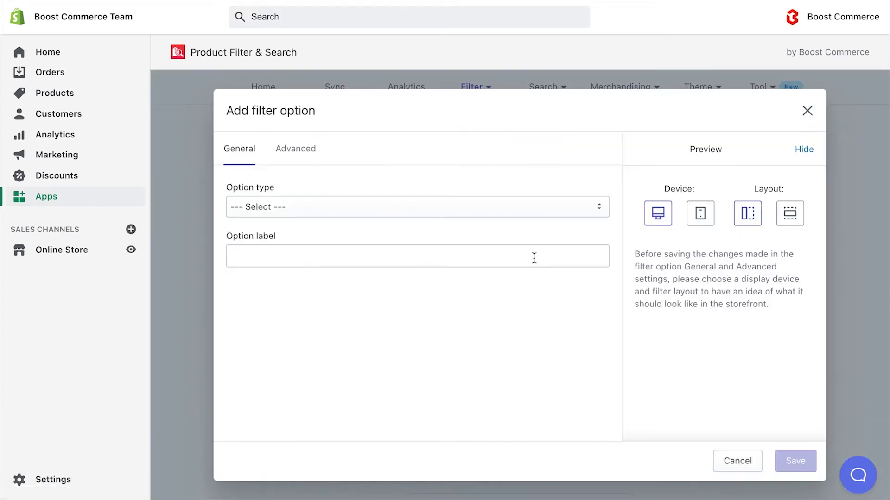
pyautogui.click(519, 207)
pyautogui.click(516, 278)
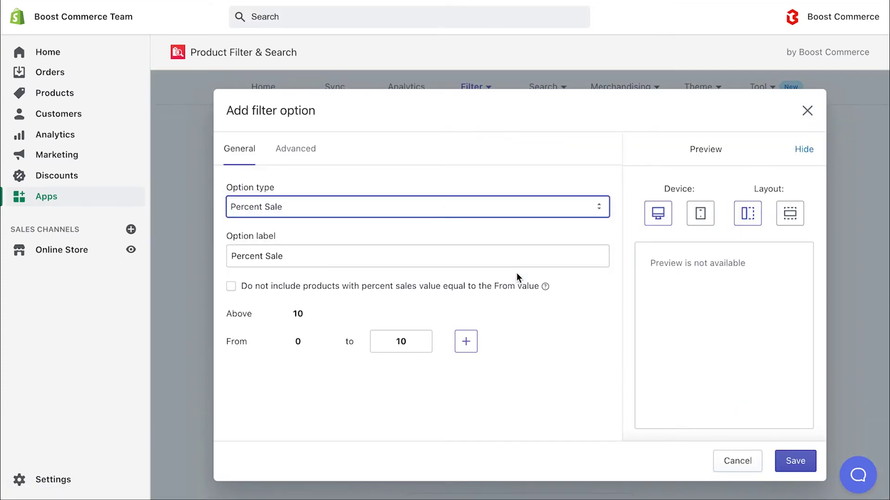
pyautogui.click(421, 345)
pyautogui.press('BackSpace')
pyautogui.press('BackSpace')
pyautogui.write('50')
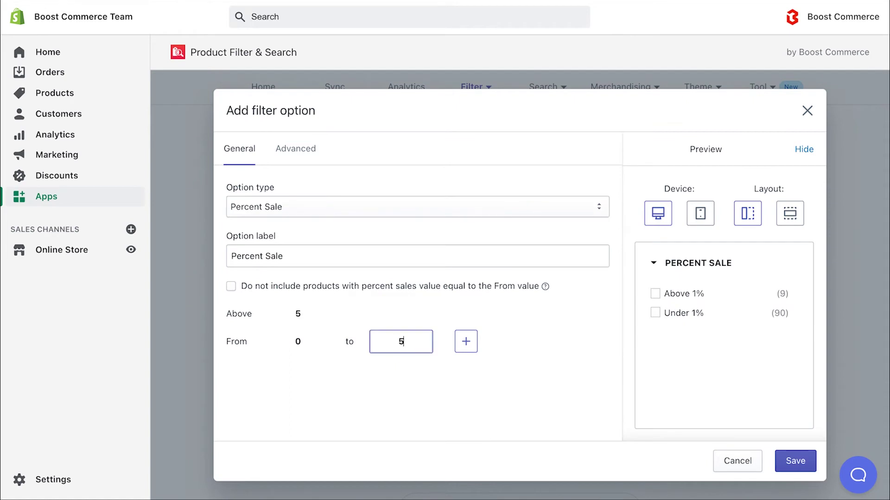
pyautogui.click(465, 351)
pyautogui.click(408, 371)
pyautogui.press('BackSpace')
pyautogui.write('25')
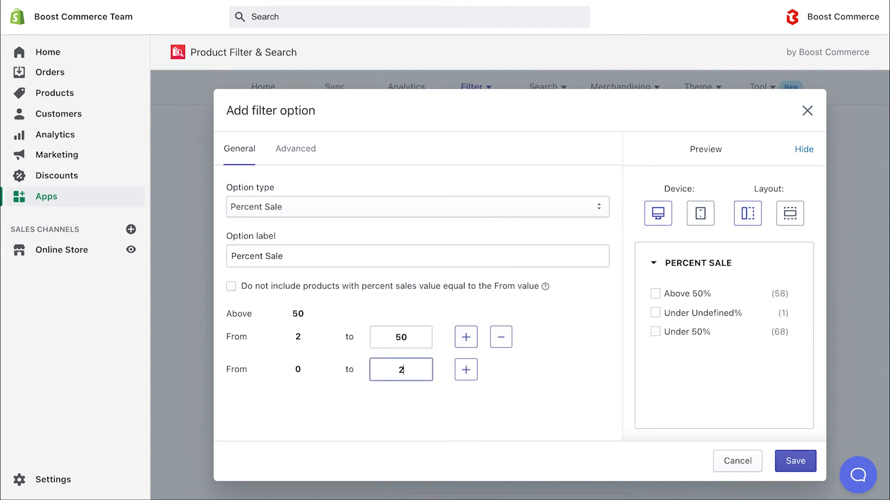
pyautogui.click(503, 370)
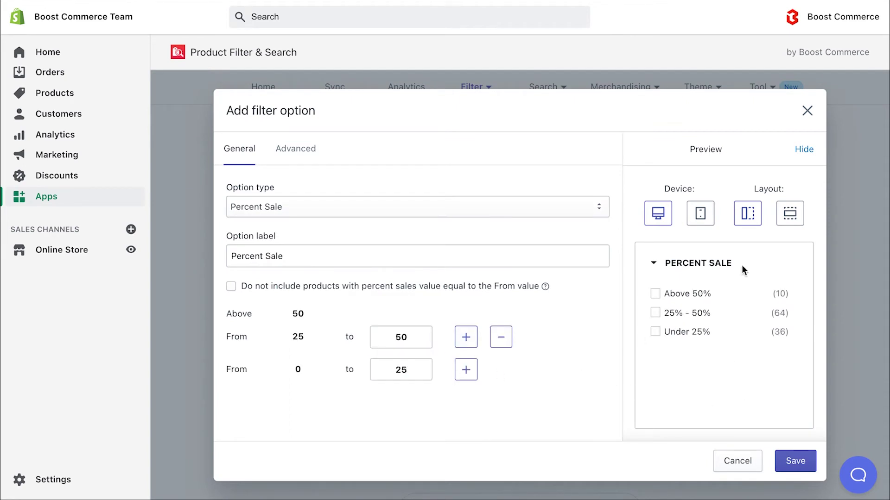
pyautogui.click(795, 461)
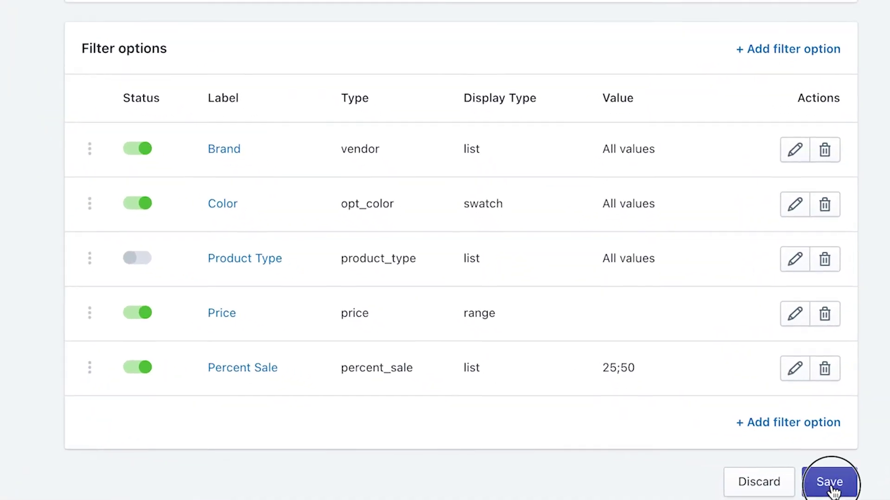
pyautogui.click(830, 484)
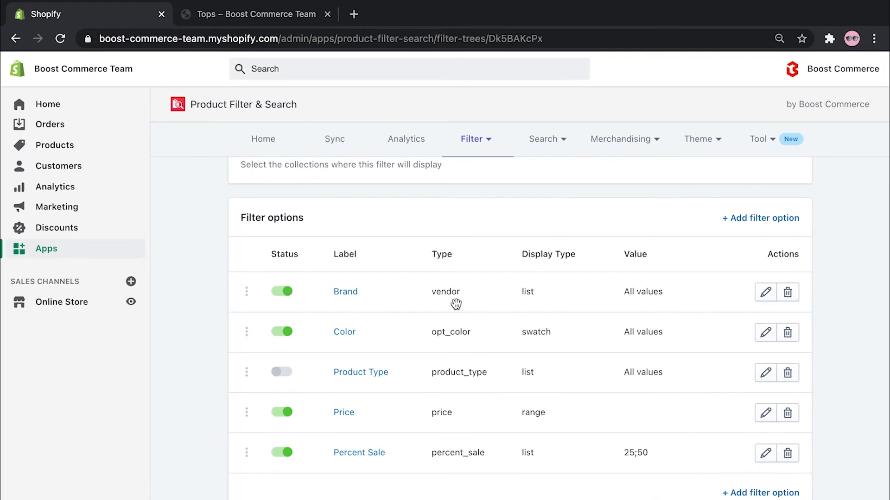
# - Reload the Tops collection and apply the Percent Sale 'Above 50%' filter
pyautogui.click(286, 14)
pyautogui.click(68, 41)
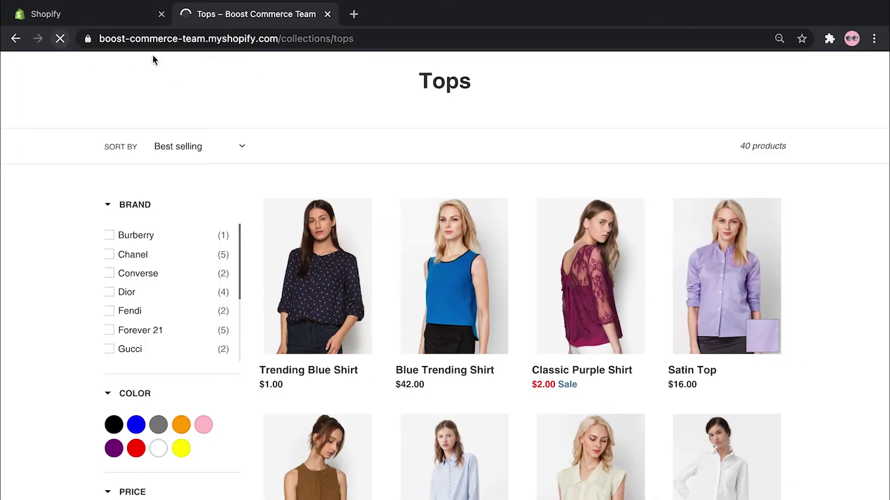
pyautogui.scroll(-2, 245, 195)
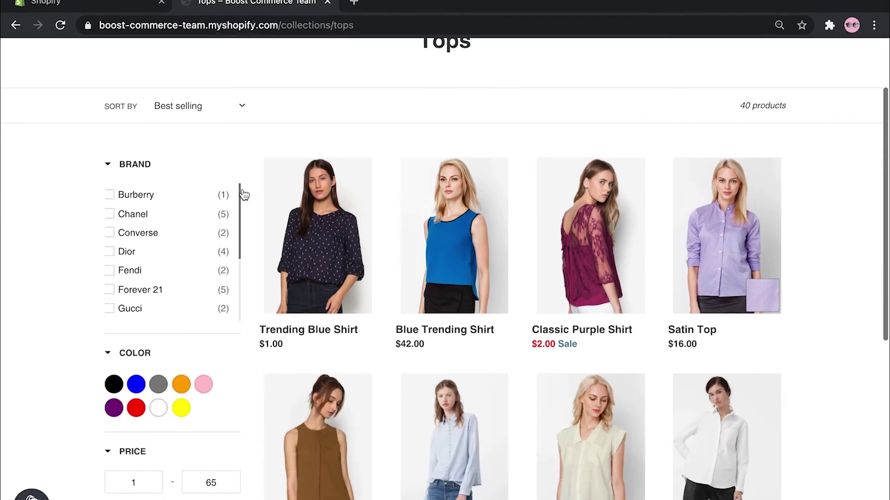
pyautogui.scroll(-4, 244, 195)
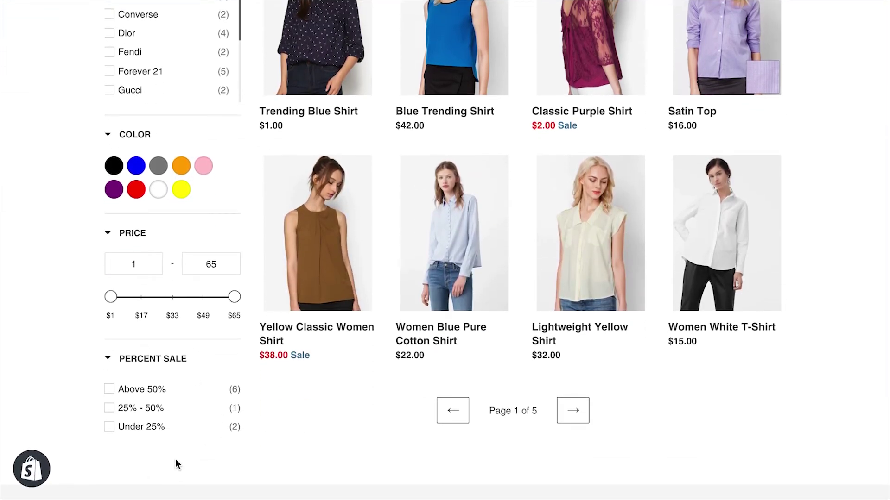
pyautogui.click(110, 390)
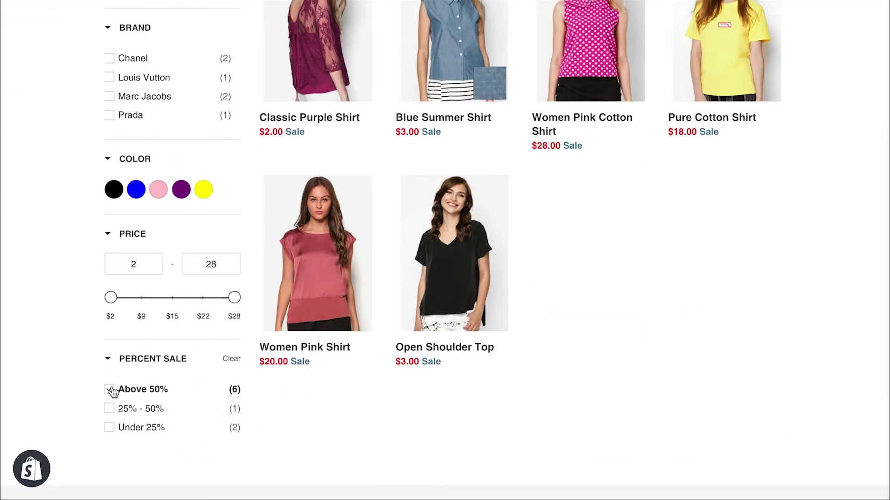
pyautogui.scroll(3, 179, 414)
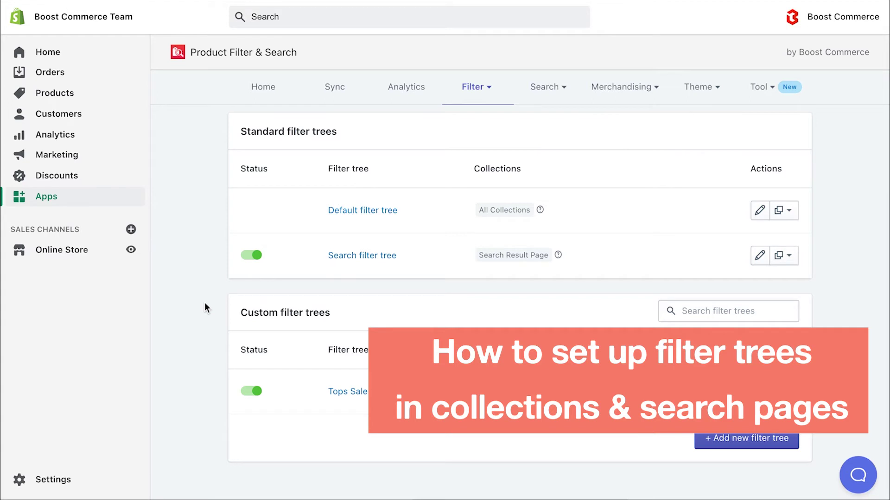
# - Start a new filter option, browse the available option types and choose Size
pyautogui.click(744, 436)
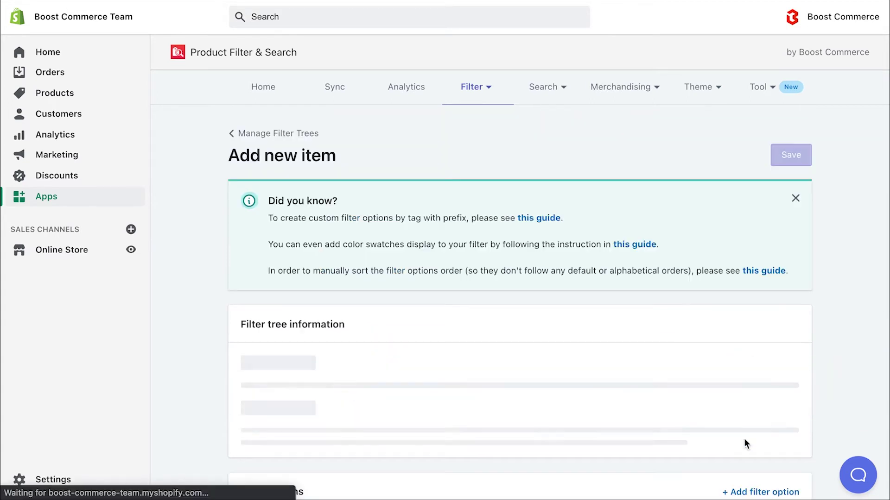
pyautogui.scroll(-4, 747, 320)
pyautogui.click(749, 329)
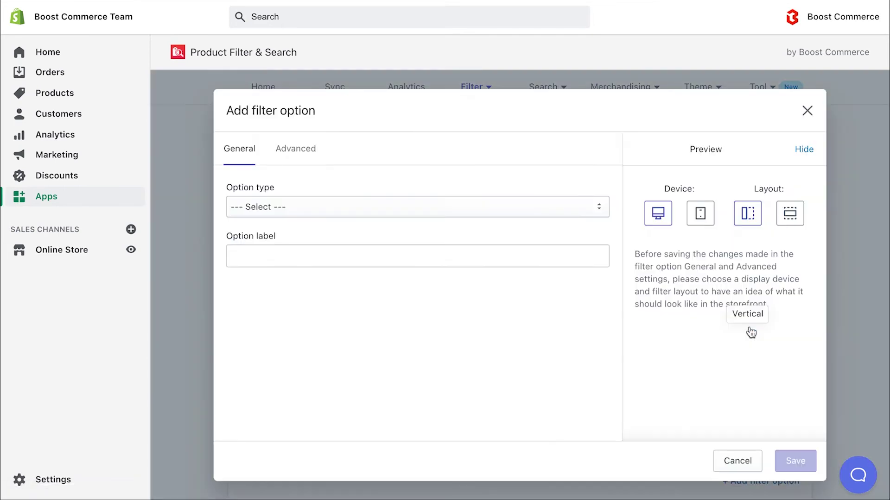
pyautogui.click(597, 208)
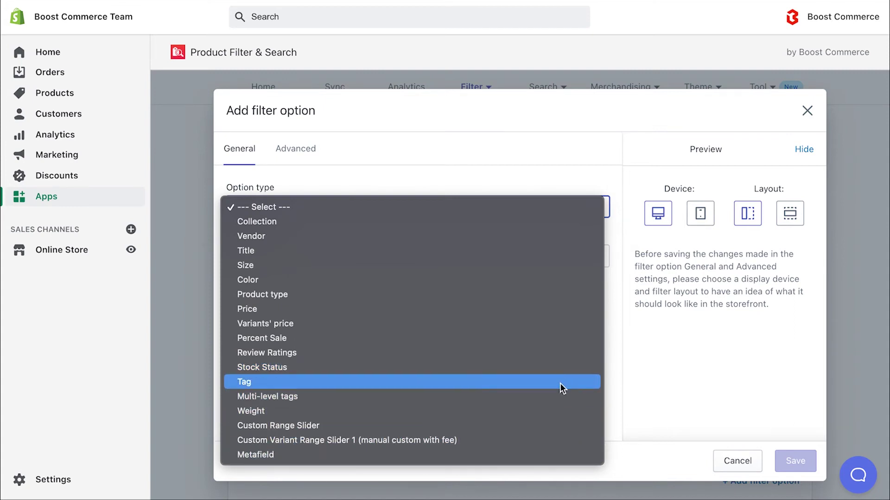
pyautogui.click(538, 265)
# - Relabel the Size option as 'Clothing Size'
pyautogui.scroll(-2, 575, 299)
pyautogui.click(569, 218)
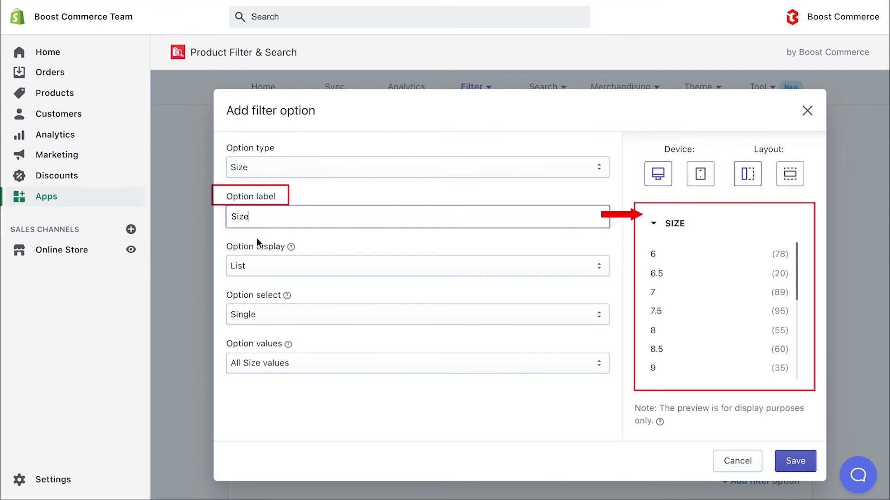
pyautogui.click(233, 220)
pyautogui.write('Clothing')
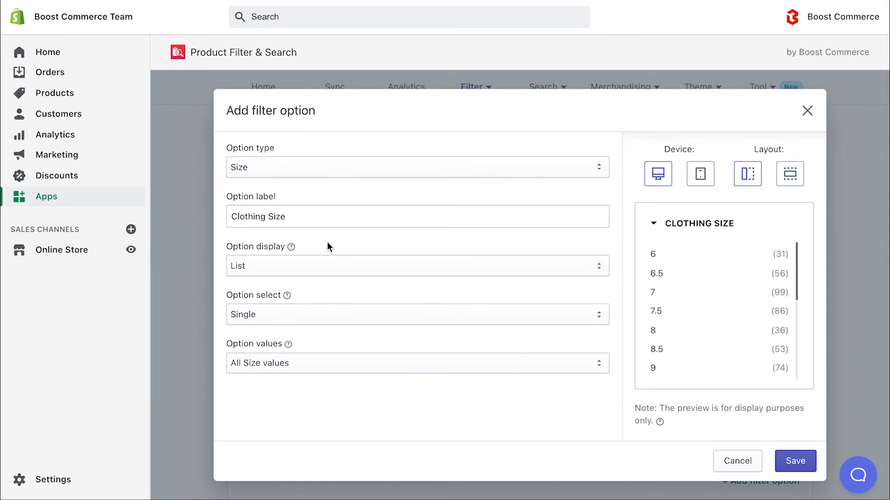
# - Set the option display to Swatch after briefly trying Box
pyautogui.click(333, 266)
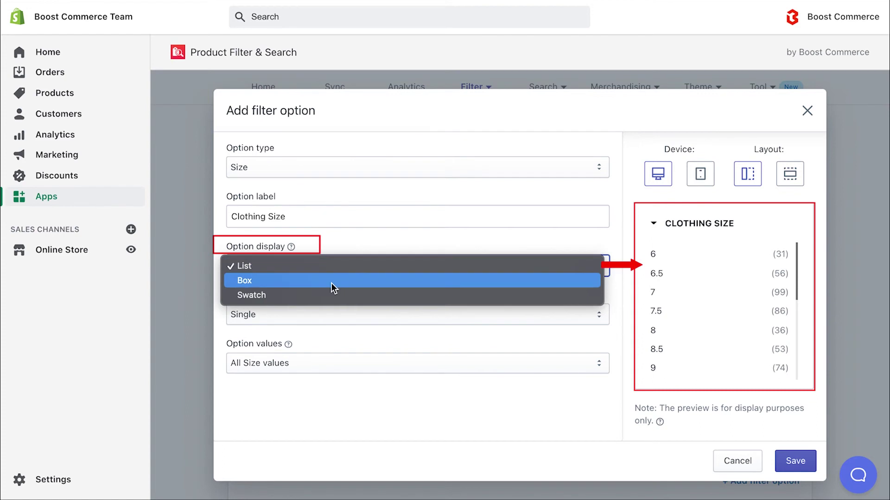
pyautogui.click(331, 281)
pyautogui.click(350, 272)
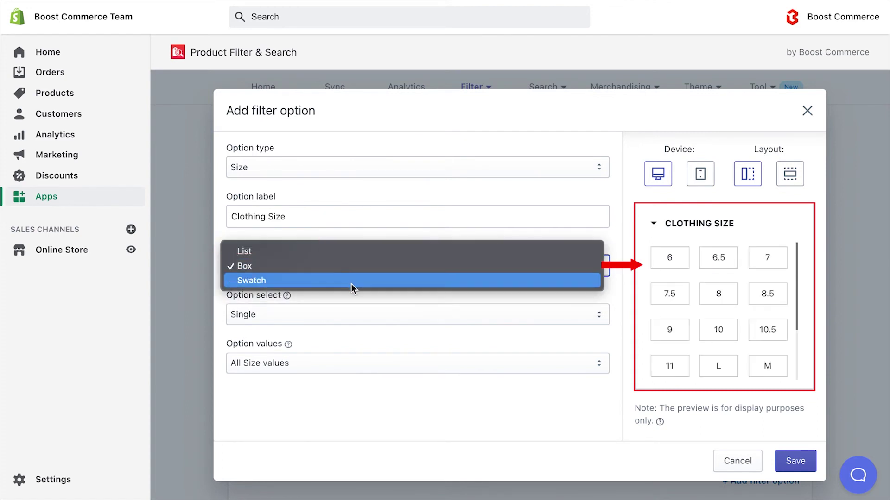
pyautogui.click(351, 284)
pyautogui.click(373, 305)
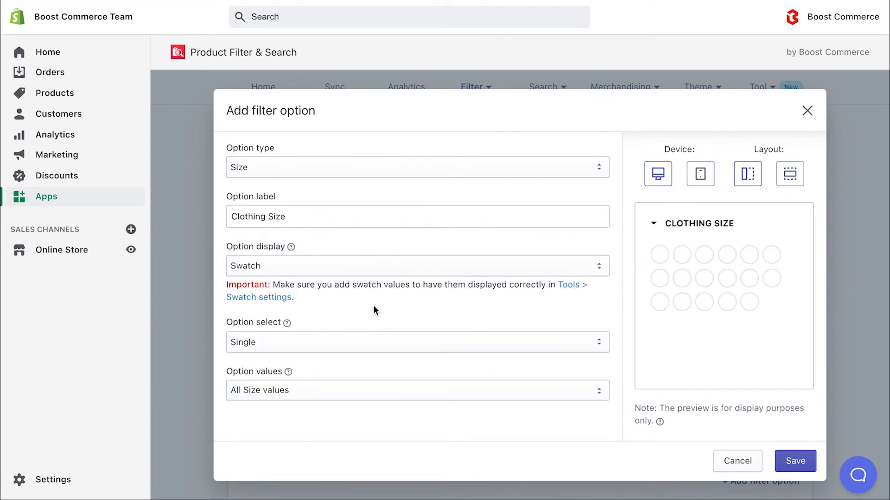
# - Set option select to Multiple and keep all size values included
pyautogui.click(373, 337)
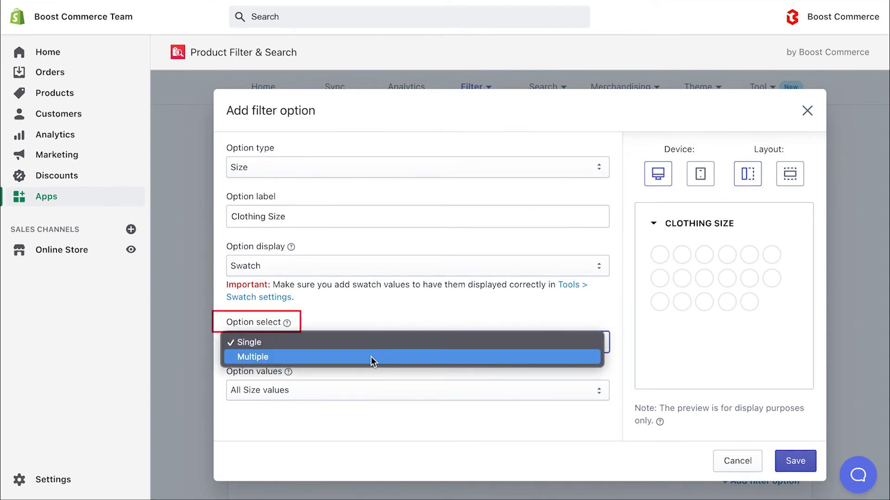
pyautogui.click(371, 357)
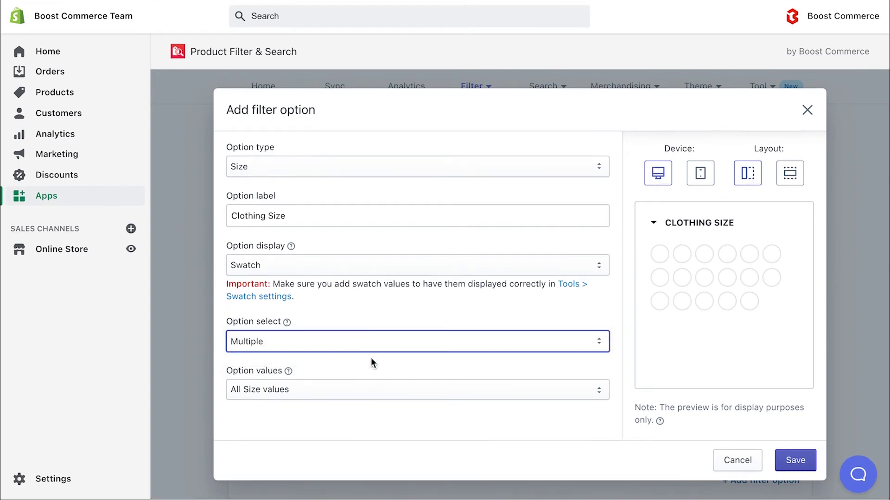
pyautogui.click(382, 389)
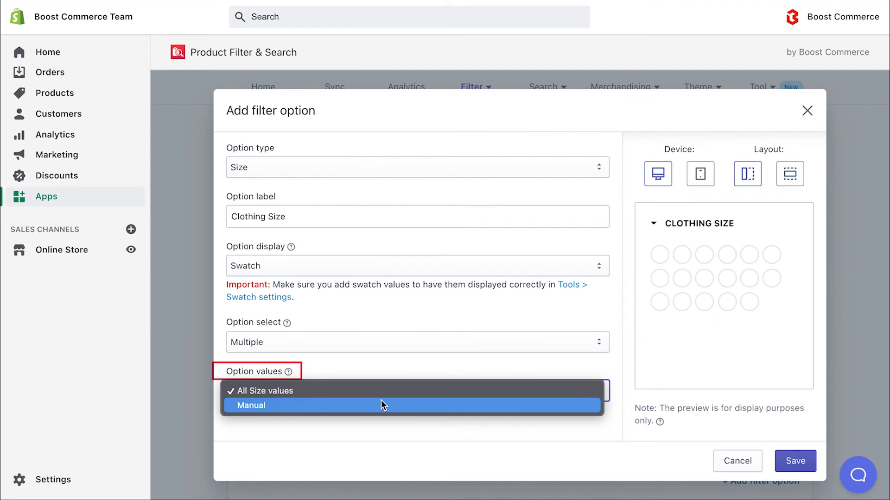
pyautogui.click(381, 390)
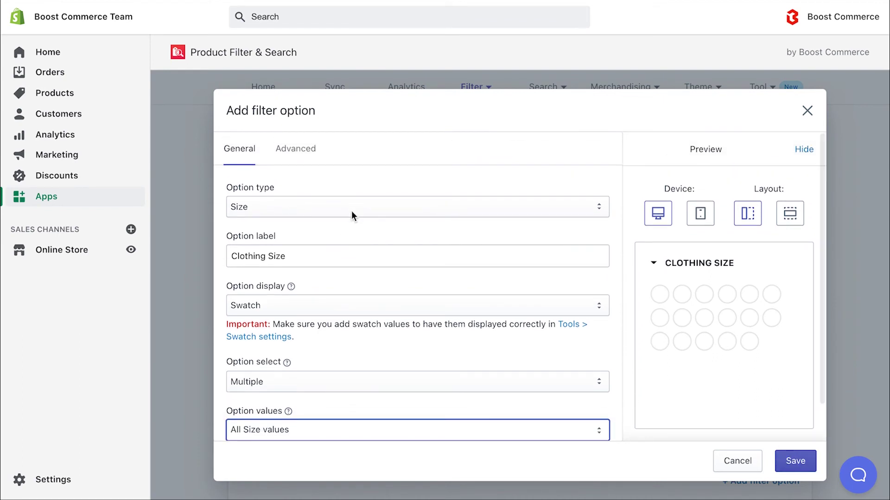
pyautogui.click(351, 211)
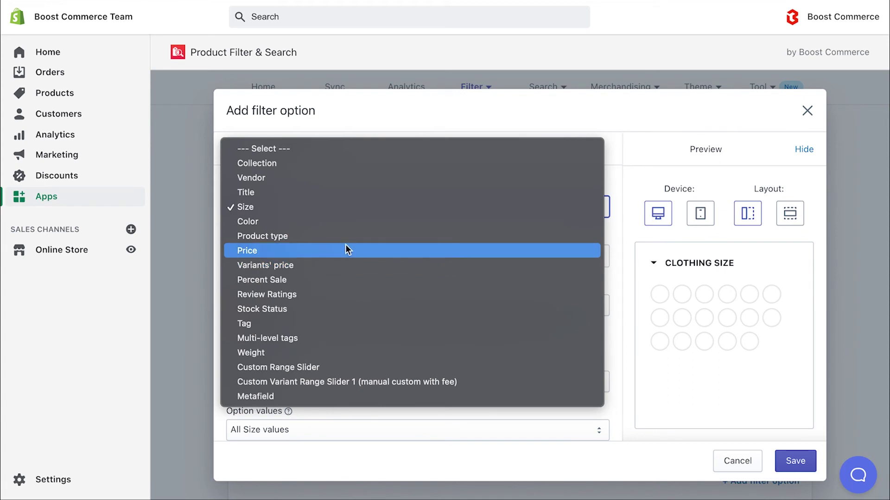
# - Cycle the option type through Price, Percent Sale and Review Ratings, settling on Stock Status
pyautogui.click(346, 244)
pyautogui.click(281, 217)
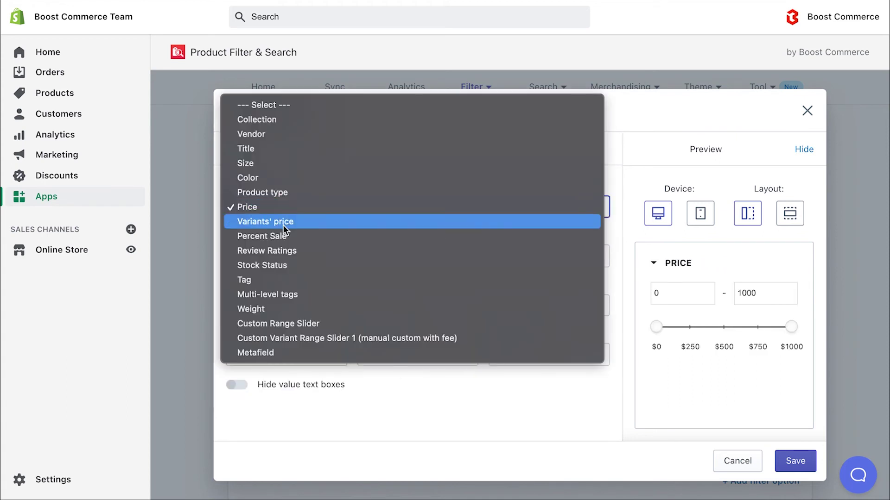
pyautogui.click(282, 233)
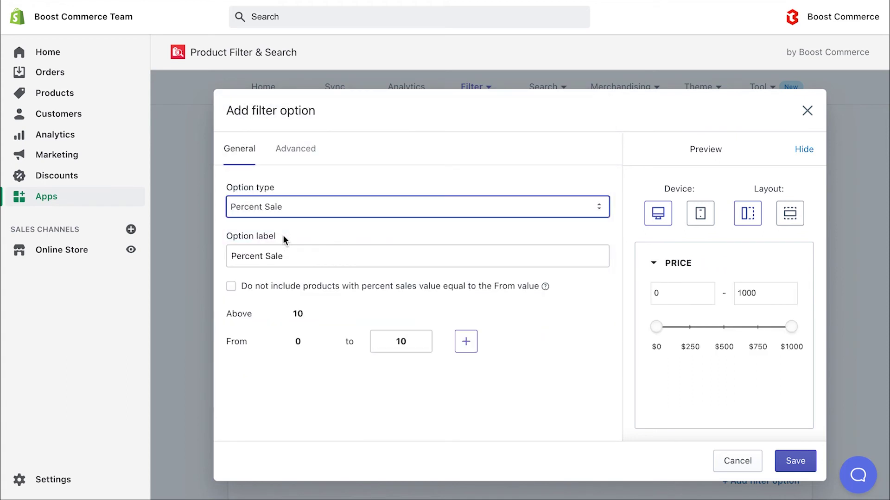
pyautogui.click(329, 210)
pyautogui.click(329, 221)
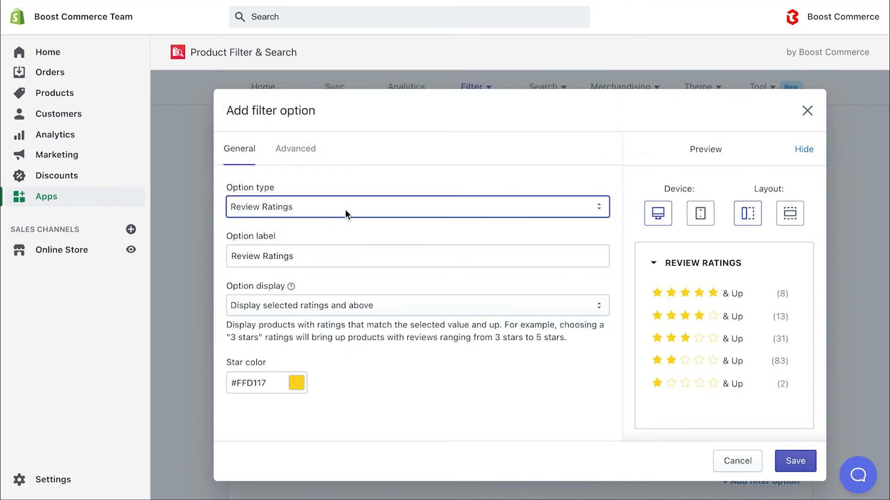
pyautogui.click(346, 209)
pyautogui.click(398, 219)
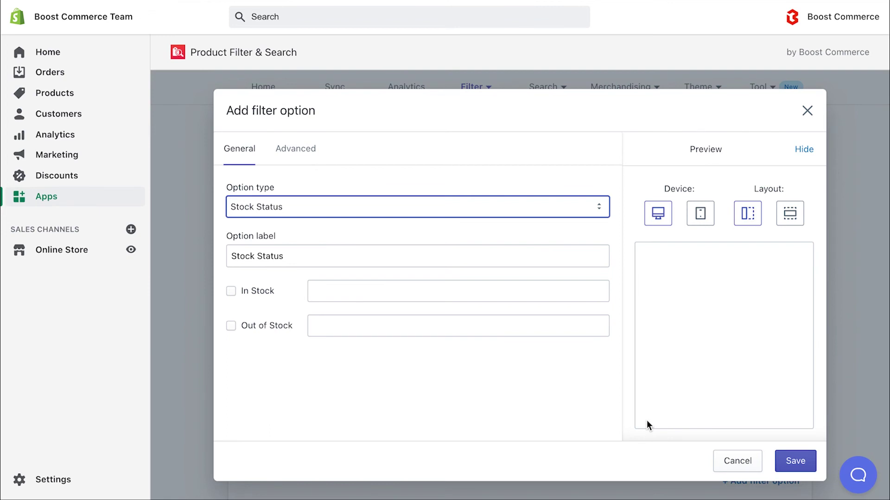
pyautogui.click(517, 215)
pyautogui.click(517, 212)
pyautogui.click(301, 159)
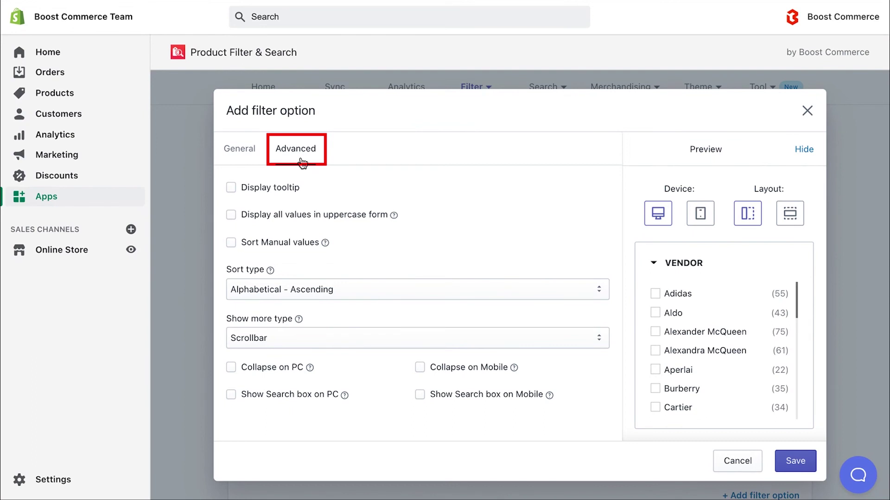
# - Enable the tooltip 'Choose your favorite brands!' and display all values in uppercase
pyautogui.click(230, 187)
pyautogui.write('Choos')
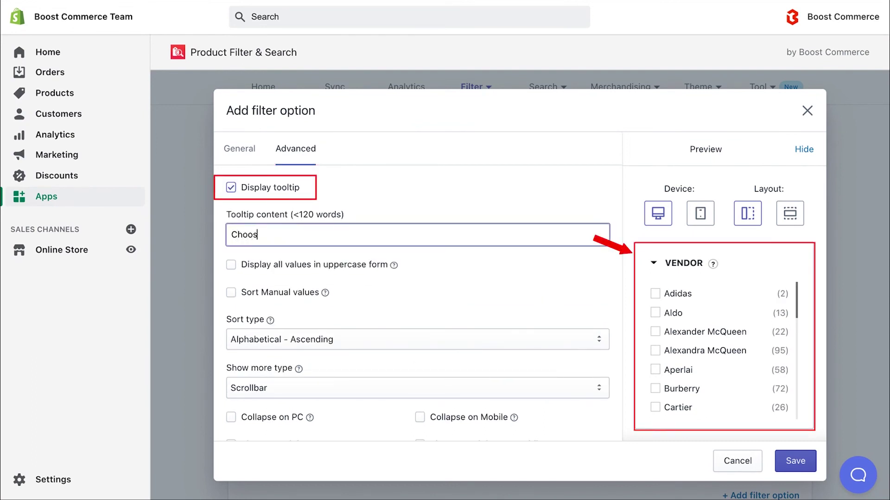
pyautogui.write('e your favori')
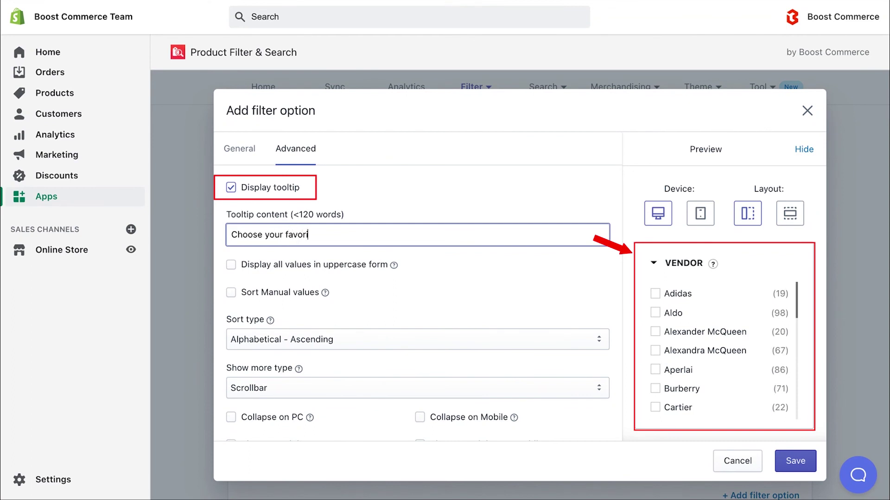
pyautogui.write('te brands!')
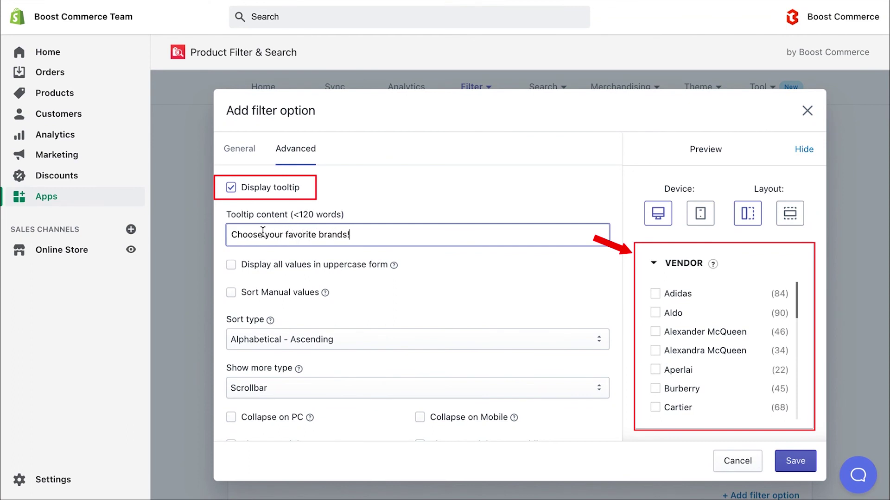
pyautogui.moveTo(711, 266)
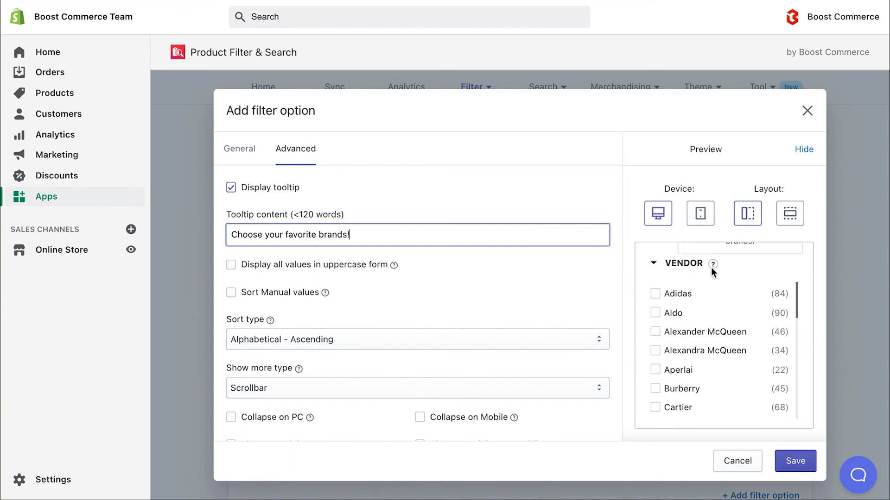
pyautogui.click(234, 263)
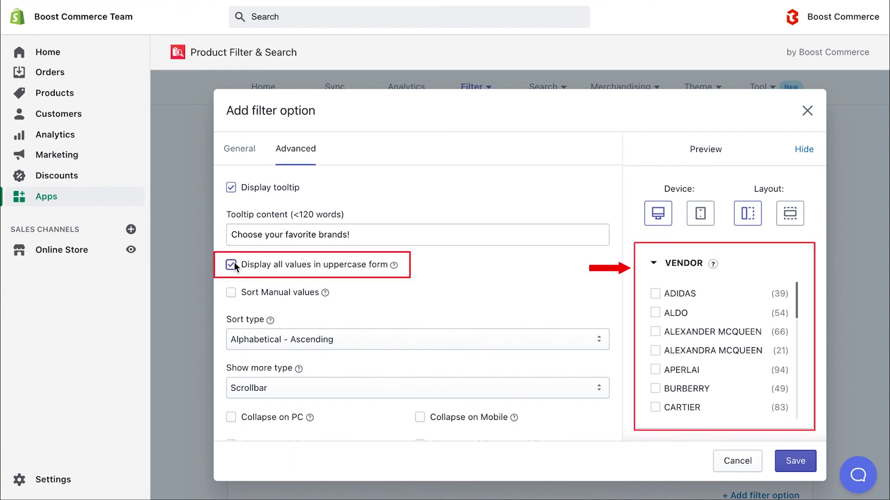
pyautogui.click(234, 264)
pyautogui.click(231, 264)
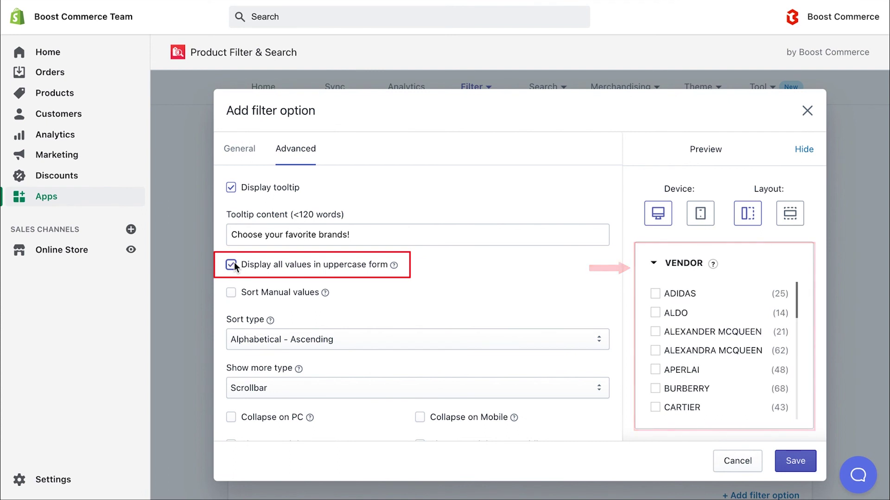
pyautogui.scroll(-2, 293, 327)
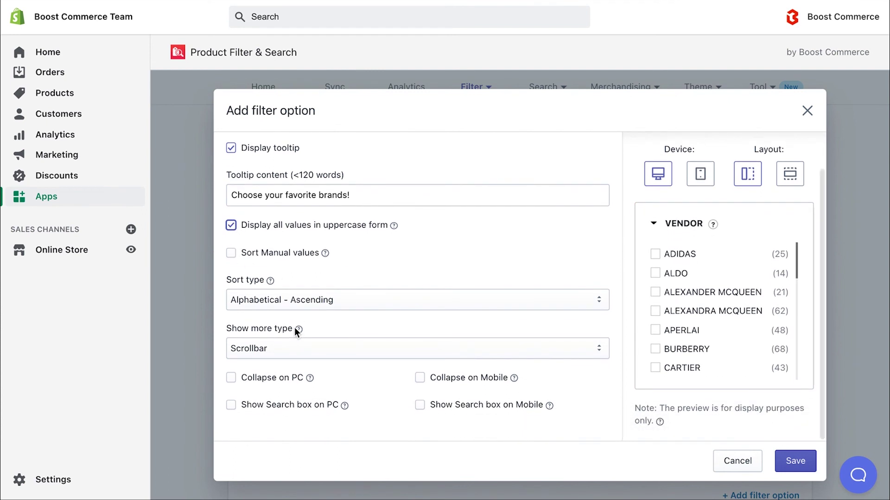
# - Sort filter values by Product number - Descending
pyautogui.click(445, 299)
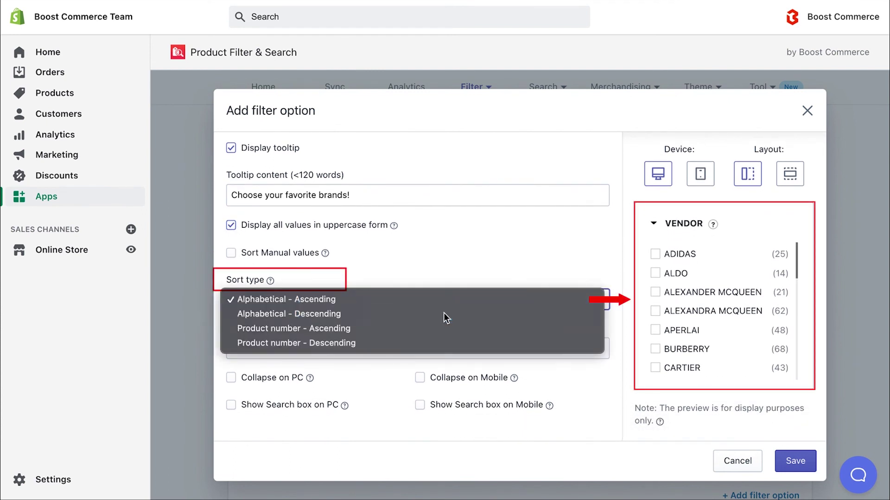
pyautogui.click(444, 314)
pyautogui.click(466, 302)
pyautogui.click(465, 314)
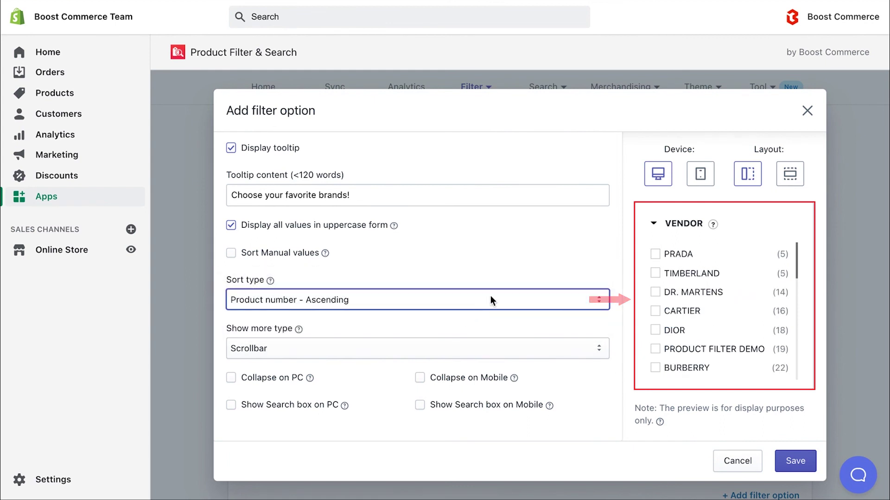
pyautogui.click(490, 301)
pyautogui.click(494, 313)
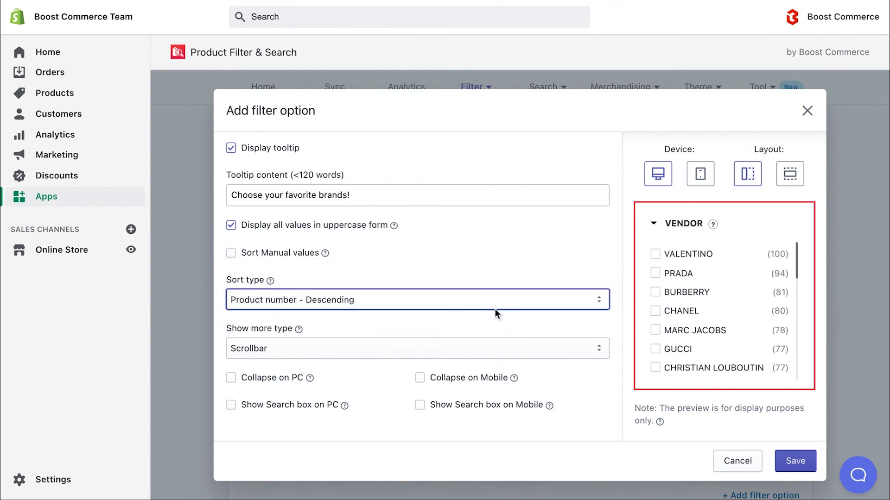
# - Use a View more link for extra values and collapse the filter on mobile
pyautogui.click(522, 347)
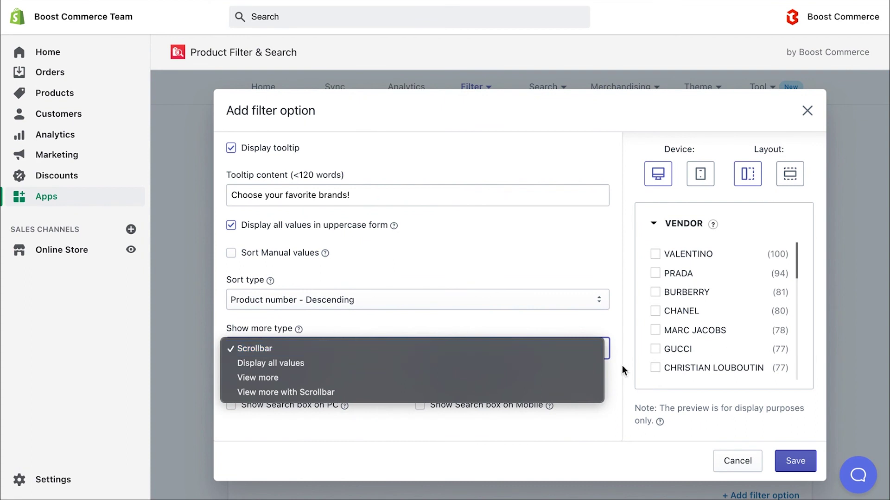
pyautogui.click(570, 379)
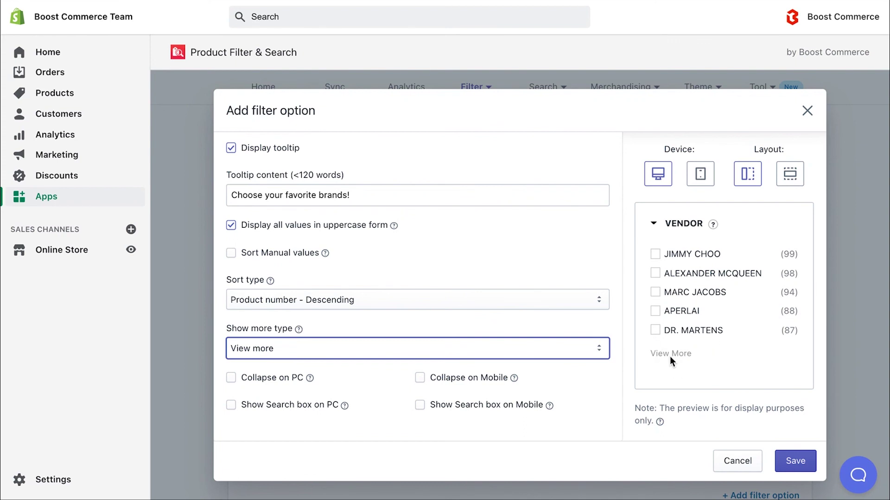
pyautogui.click(420, 379)
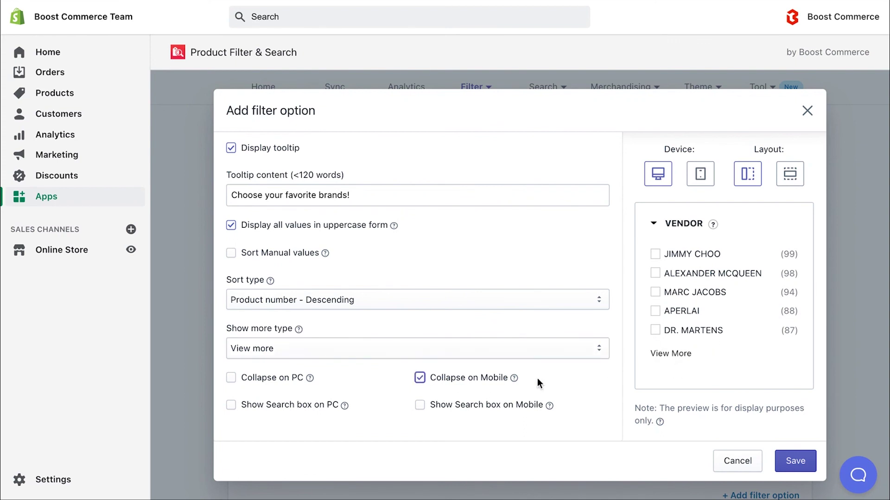